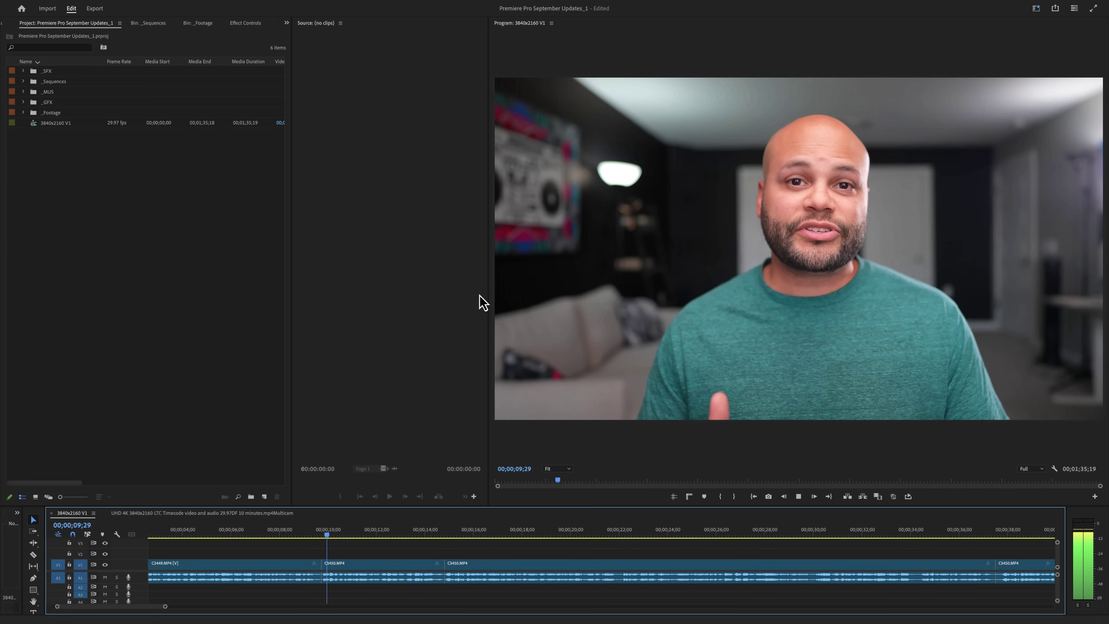
Step: Drag the monitor divider left to collapse the Source monitor, leaving a large, focused Program monitor
left_click_drag(488, 276, 269, 272)
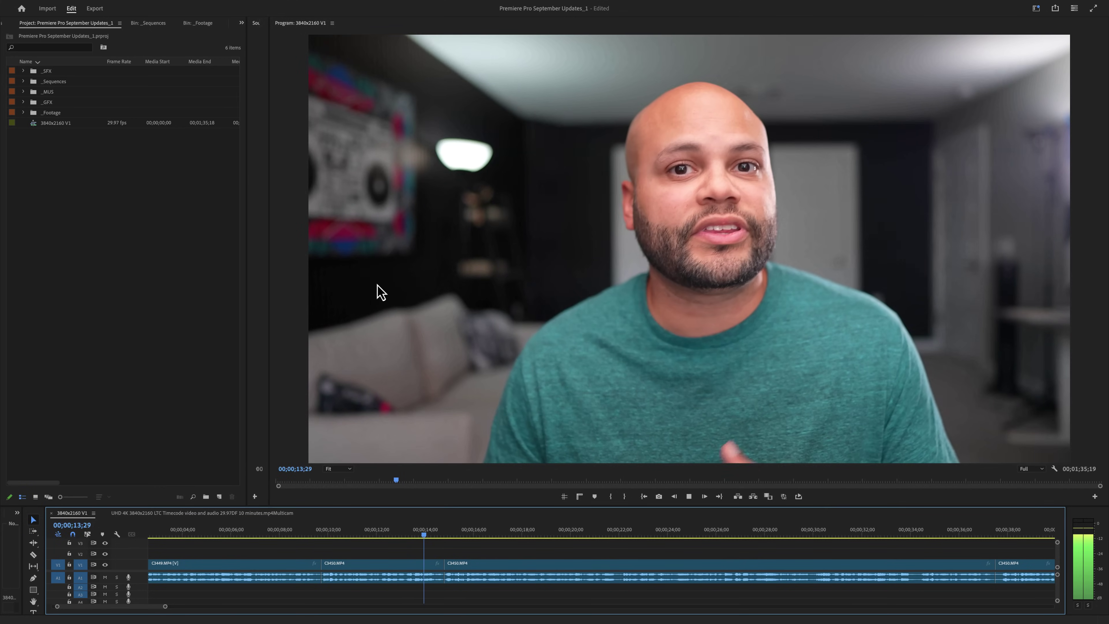
left_click(286, 51)
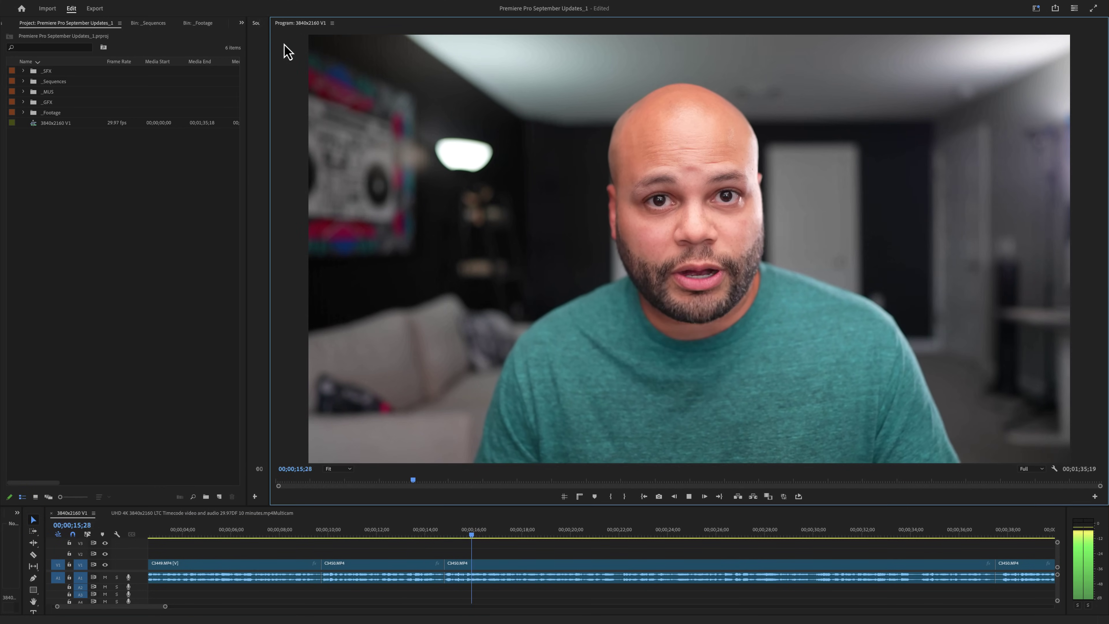
Step: Maximize the Program monitor, preview only its Red channel, then head back toward Composite Video
key("grave")
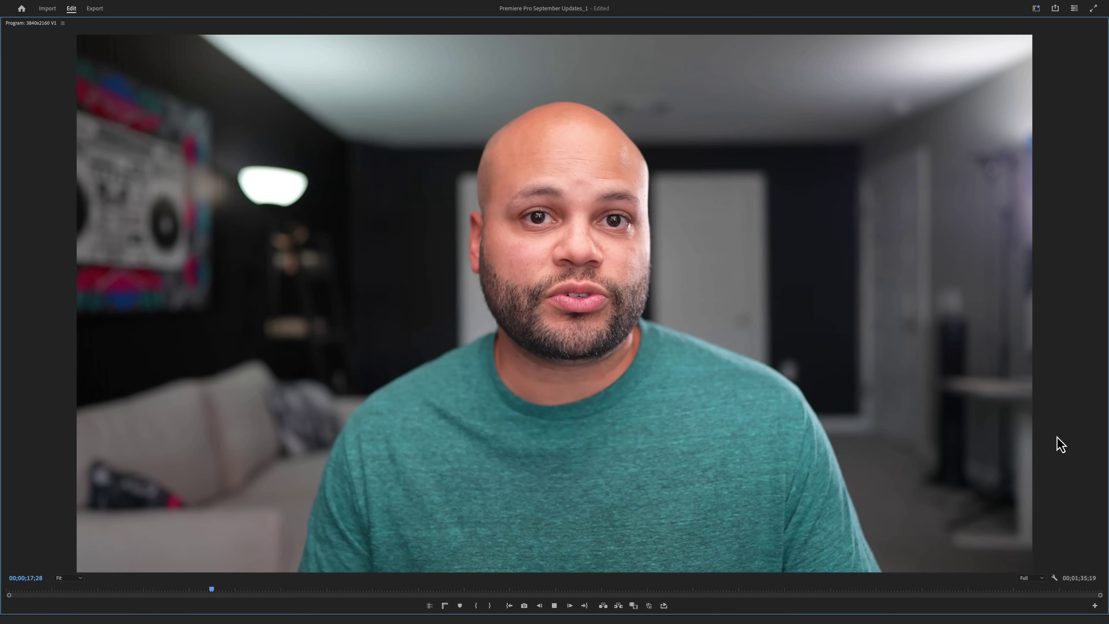
left_click(1053, 577)
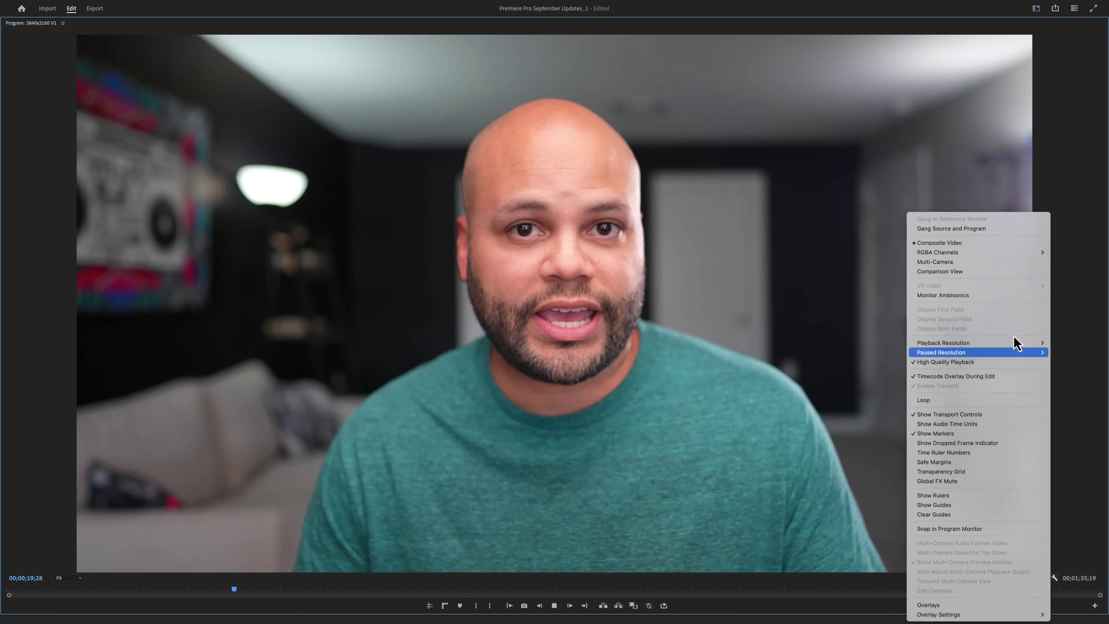
mouse_move(991, 253)
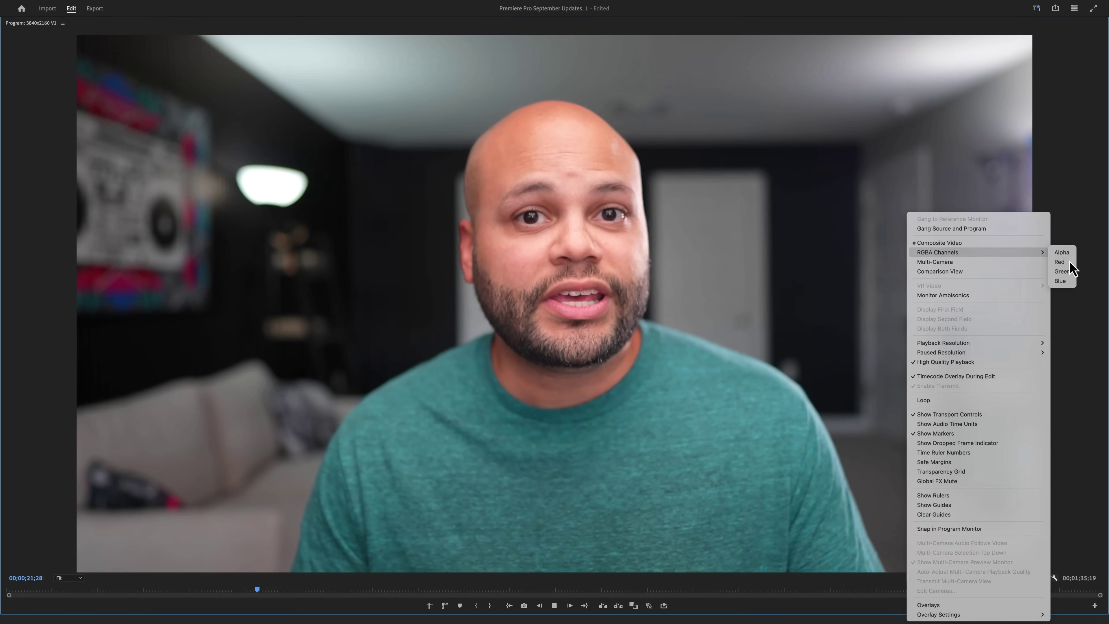
left_click(1066, 262)
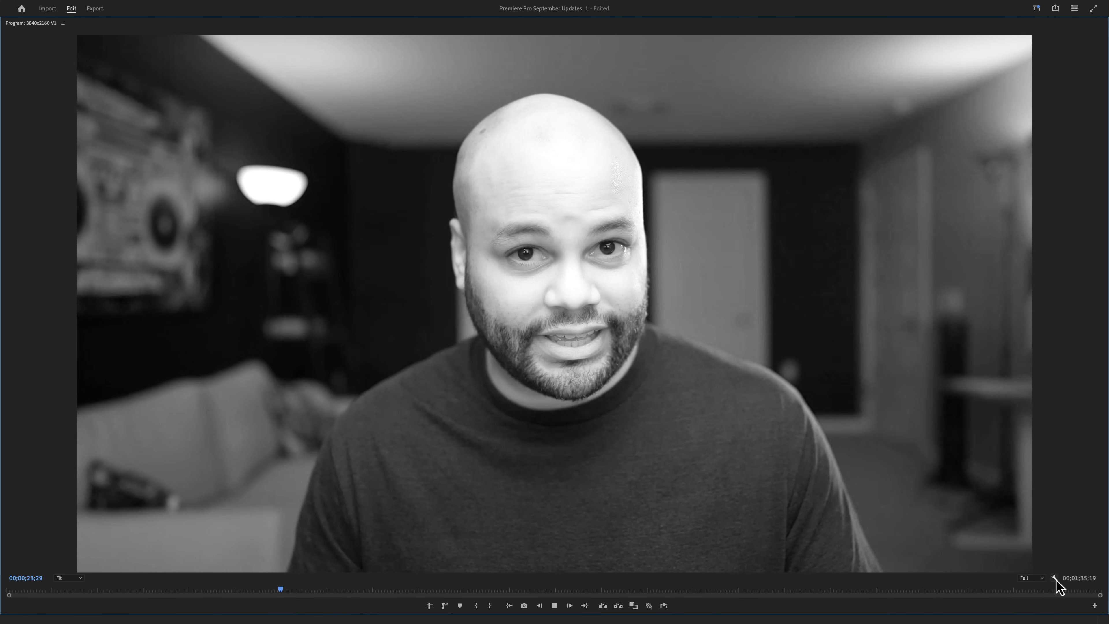
left_click(1053, 578)
mouse_move(991, 259)
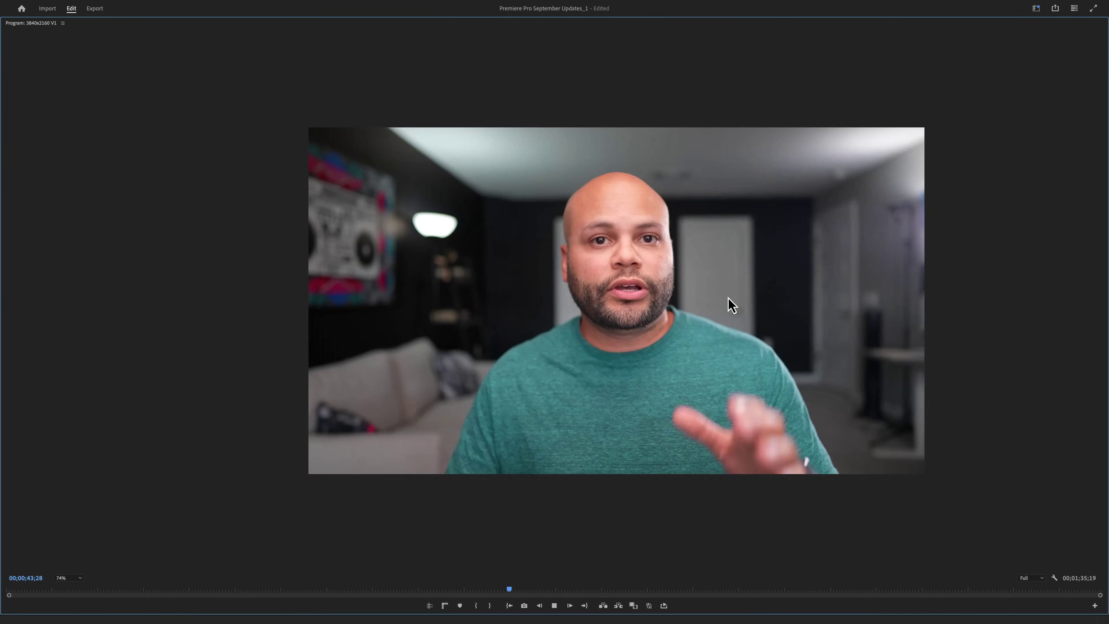
Step: Zoom the Program monitor preview in and out, pan the image, and show the preset zoom levels
scroll(732, 305, "down", 3)
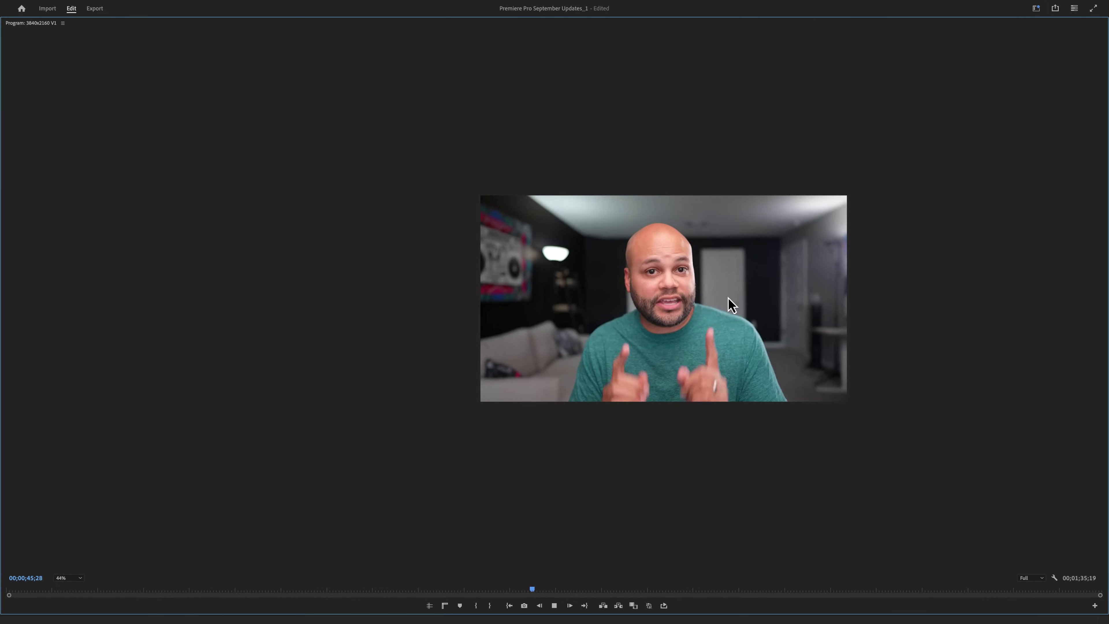
scroll(732, 305, "up", 3)
scroll(732, 305, "down", 3)
scroll(732, 305, "up", 3)
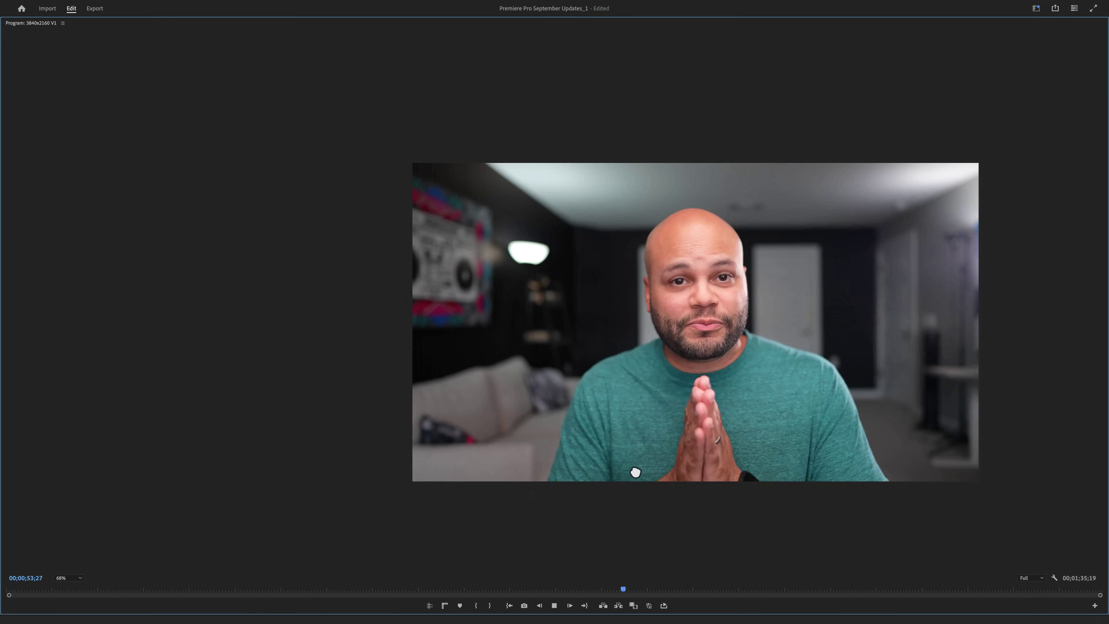
left_click_drag(894, 173, 797, 162)
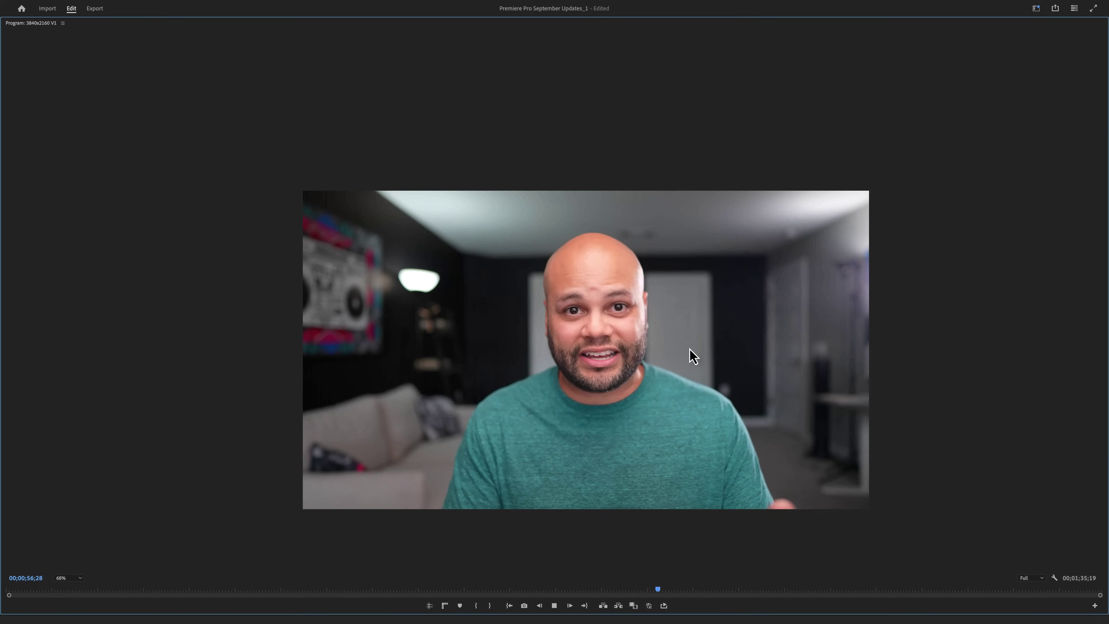
left_click_drag(691, 354, 663, 297)
left_click(67, 578)
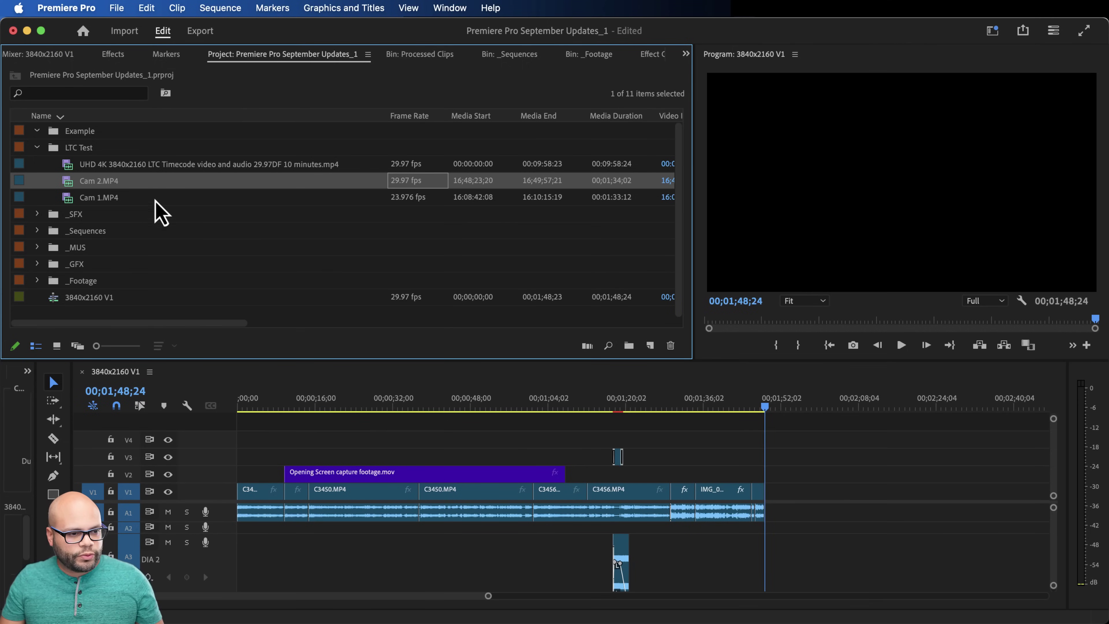
left_click(108, 200, "shift")
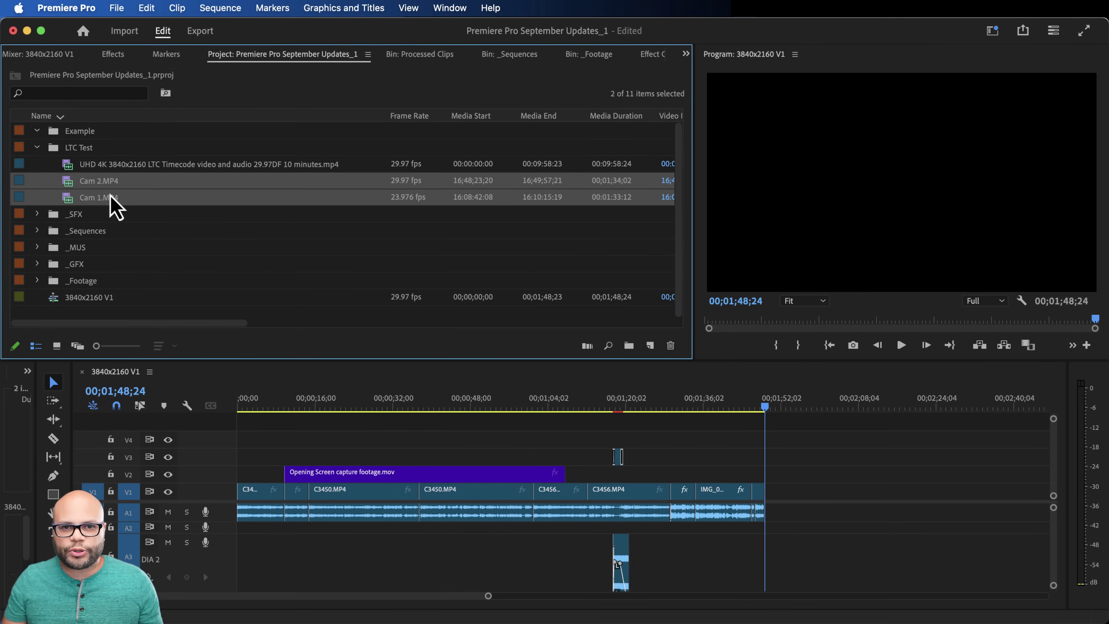
right_click(116, 202)
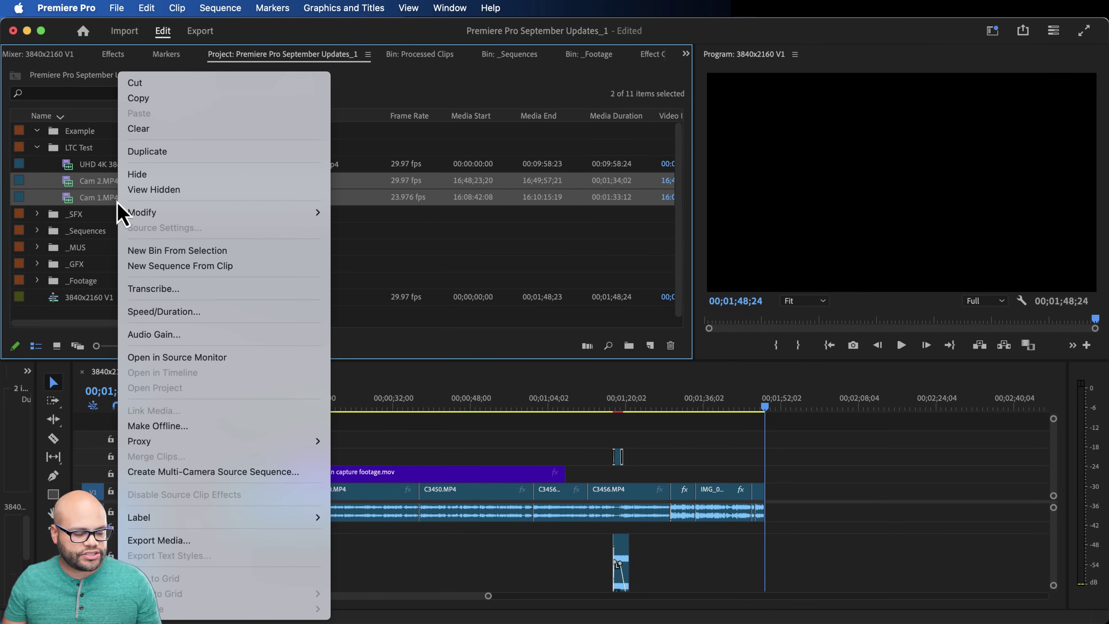
mouse_move(164, 213)
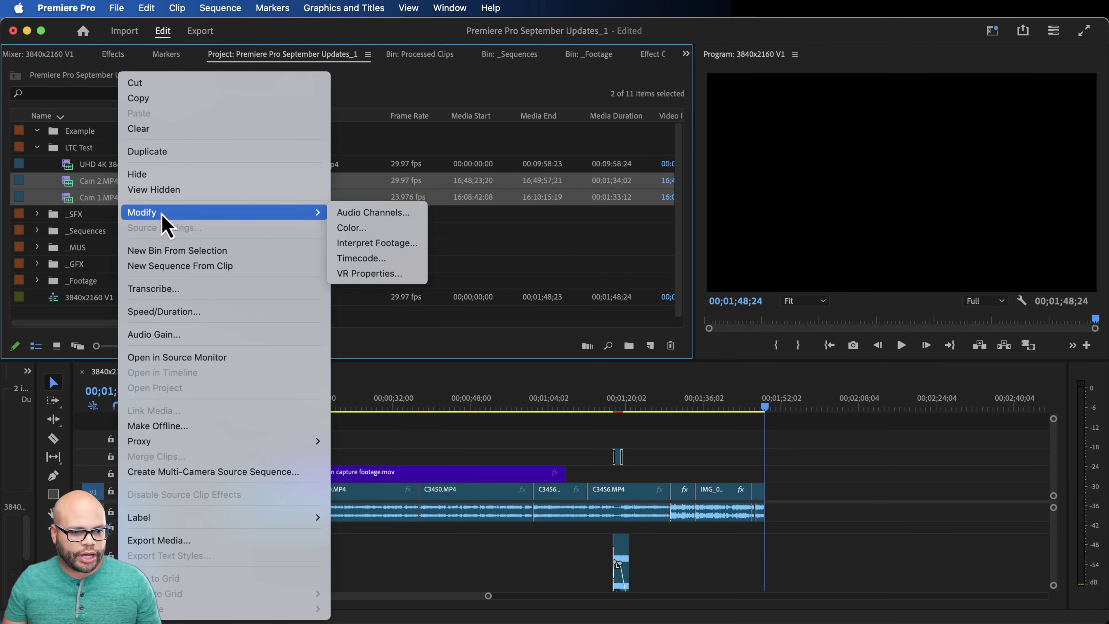
left_click(408, 262)
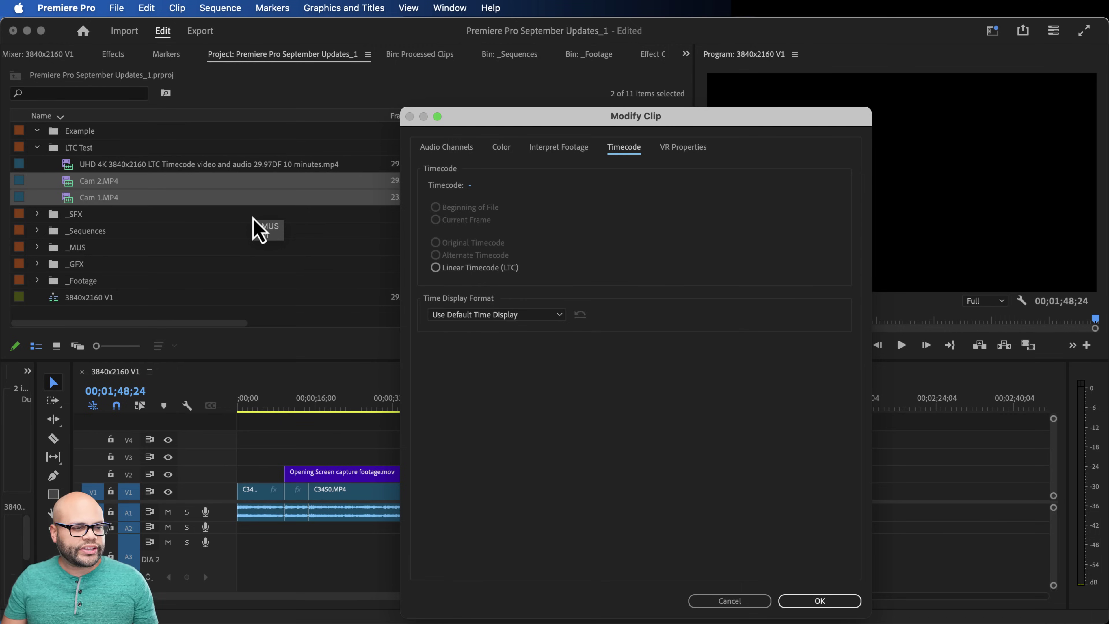
left_click(703, 600)
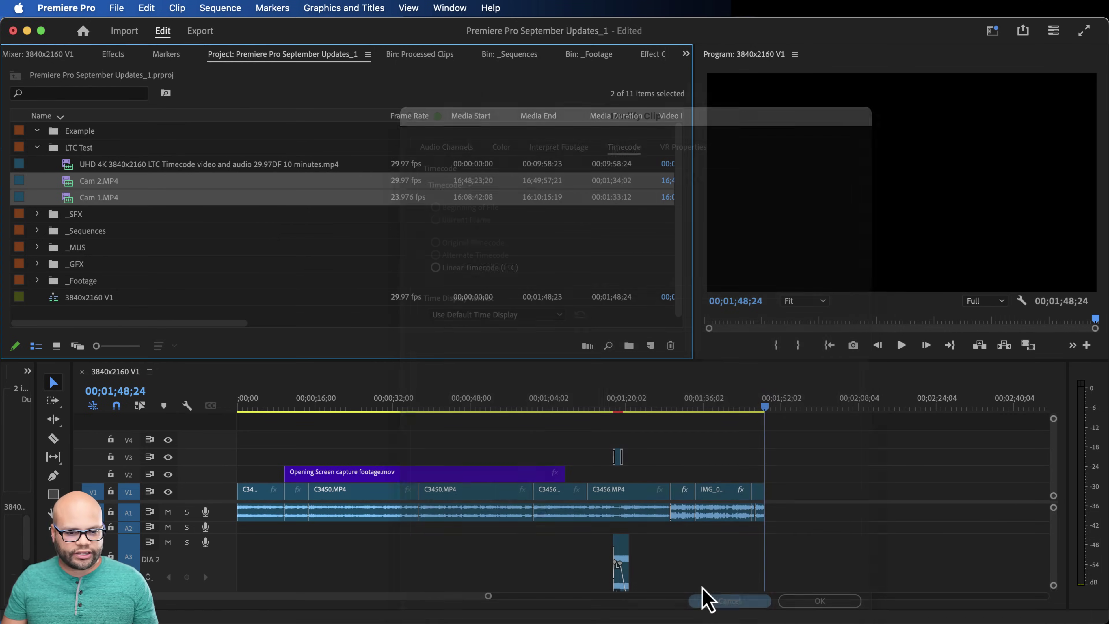
left_click(37, 281)
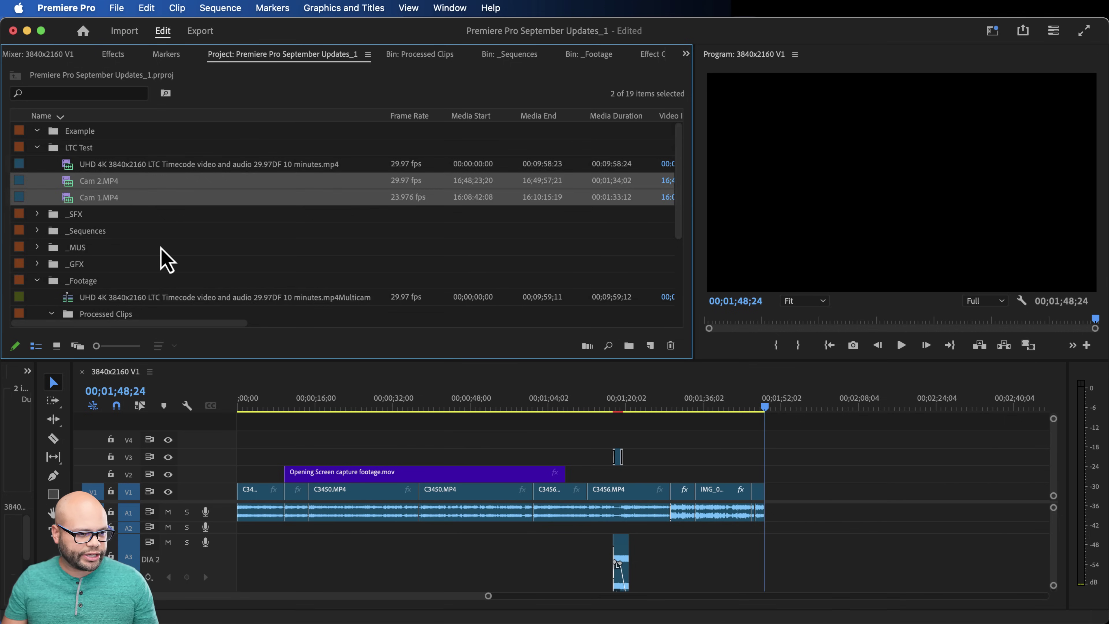
scroll(161, 258, "down", 5)
left_click(79, 252)
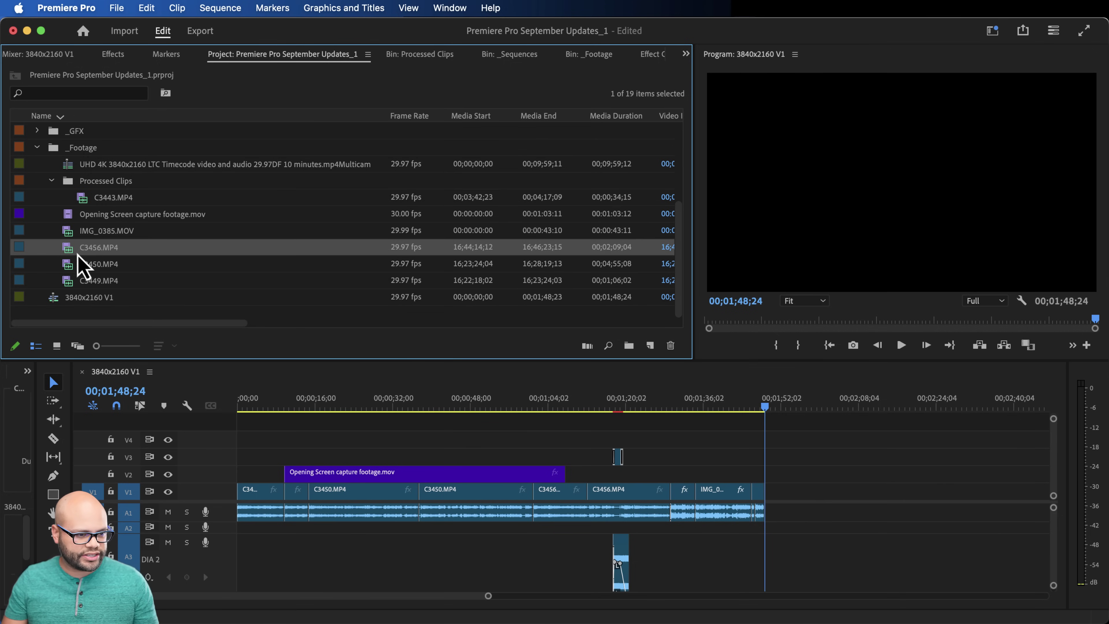
right_click(93, 252)
mouse_move(138, 422)
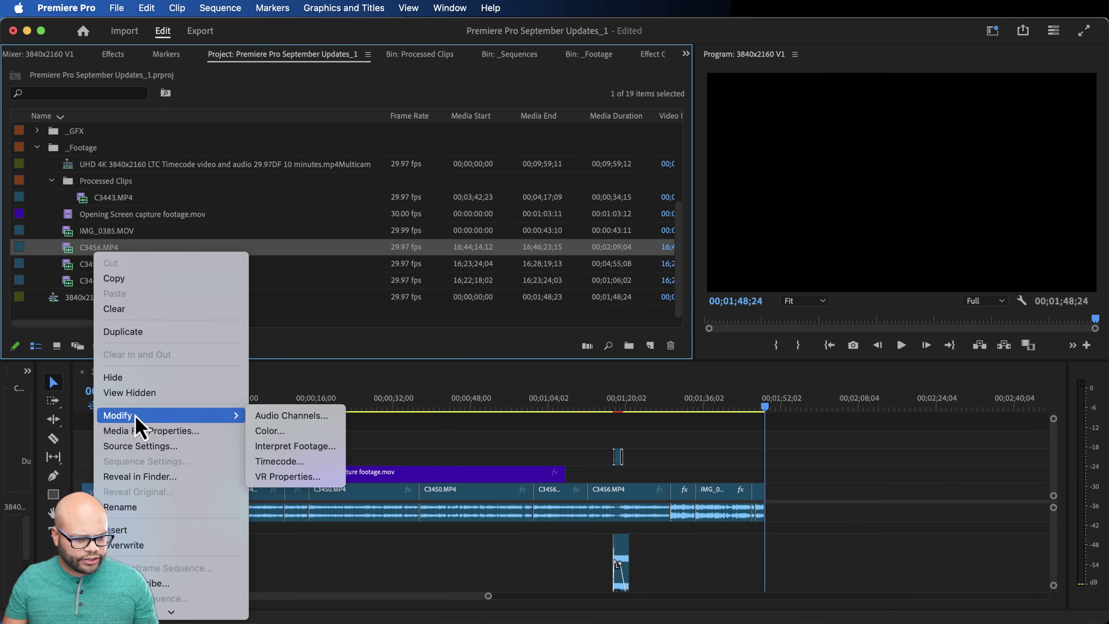
left_click(312, 461)
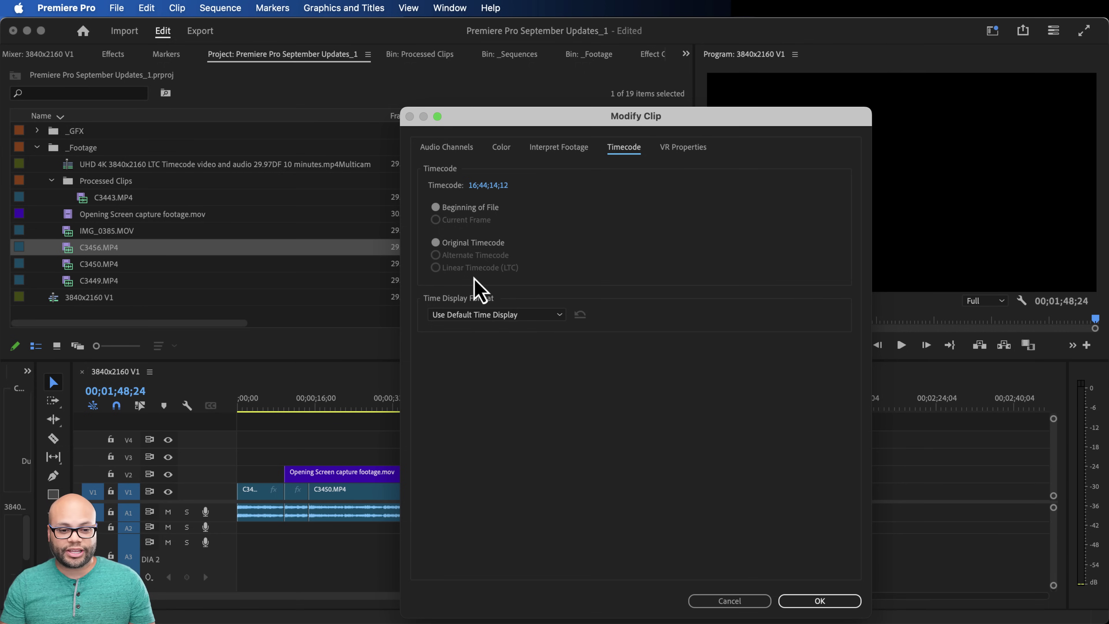
key("Escape")
left_click(38, 148)
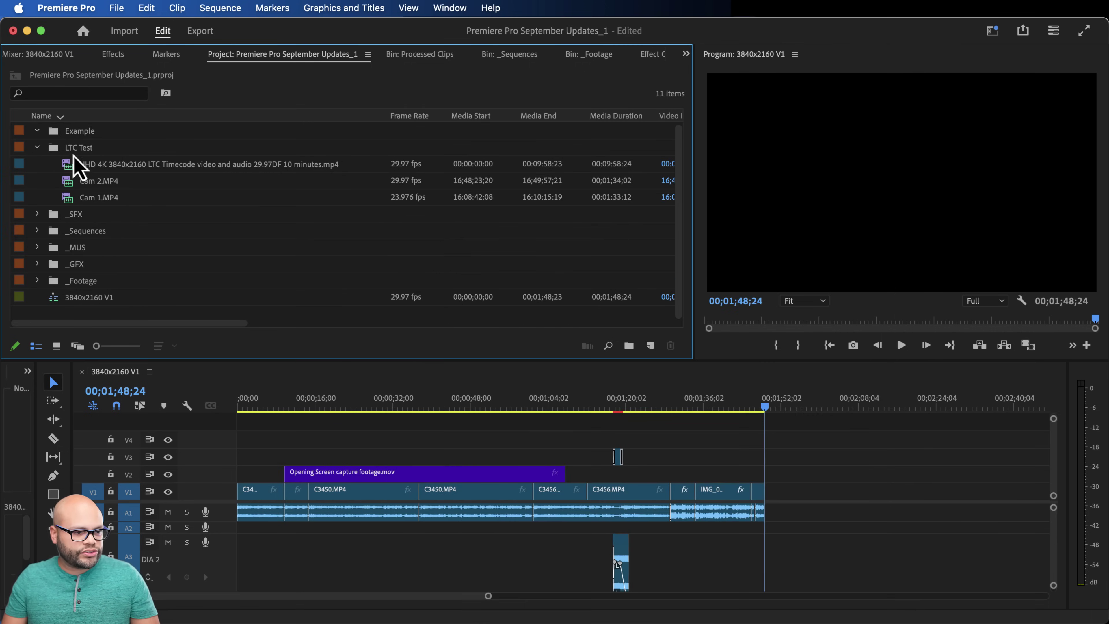
Step: Switch Cam 1.MP4 and Cam 2.MP4 to Linear Timecode (LTC), then add the UHD clip to the selection
left_click(131, 181)
left_click(113, 197, "shift")
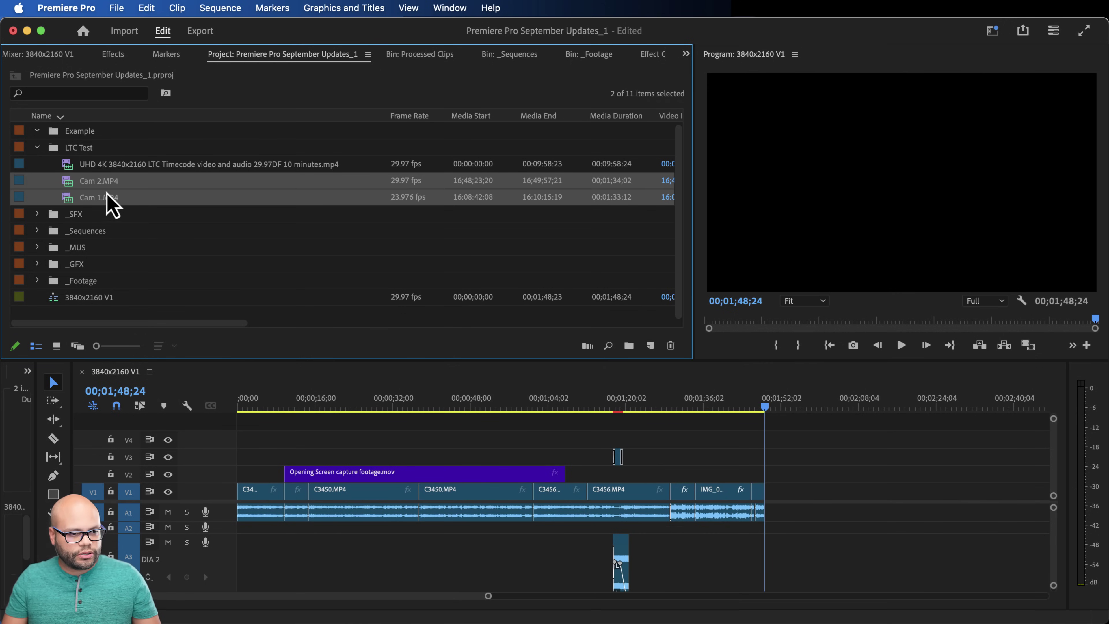
right_click(111, 197)
mouse_move(278, 213)
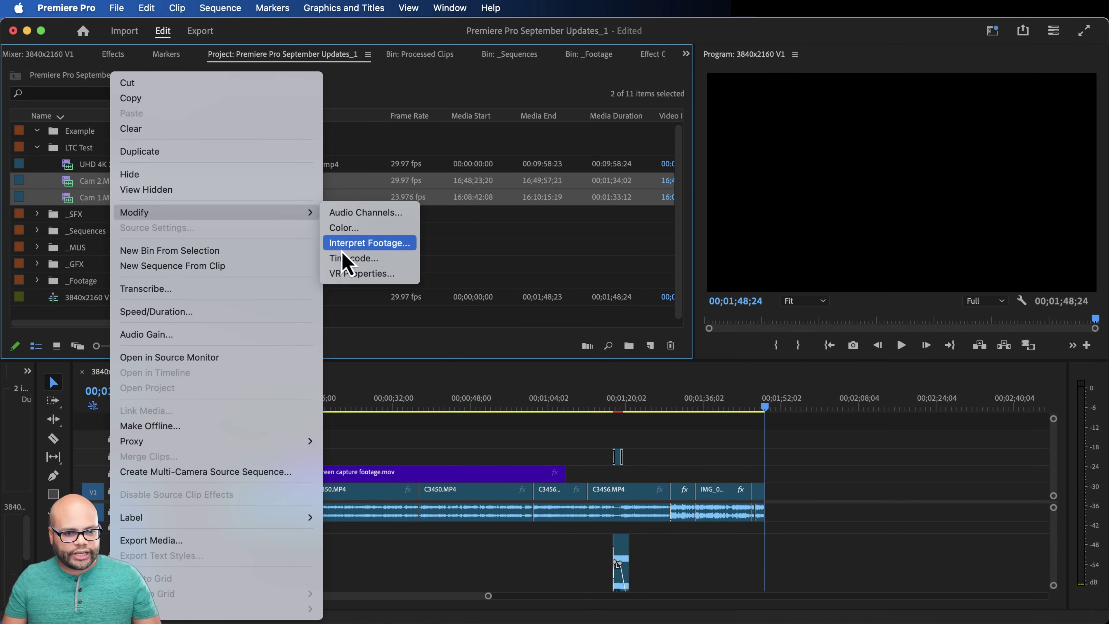
left_click(379, 262)
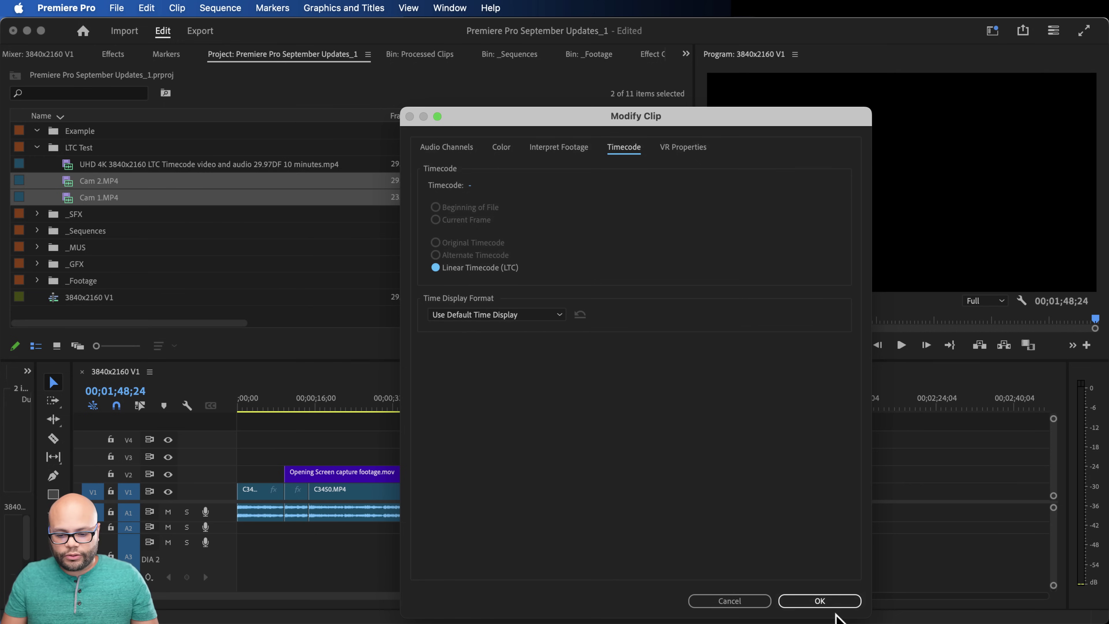
left_click(818, 603)
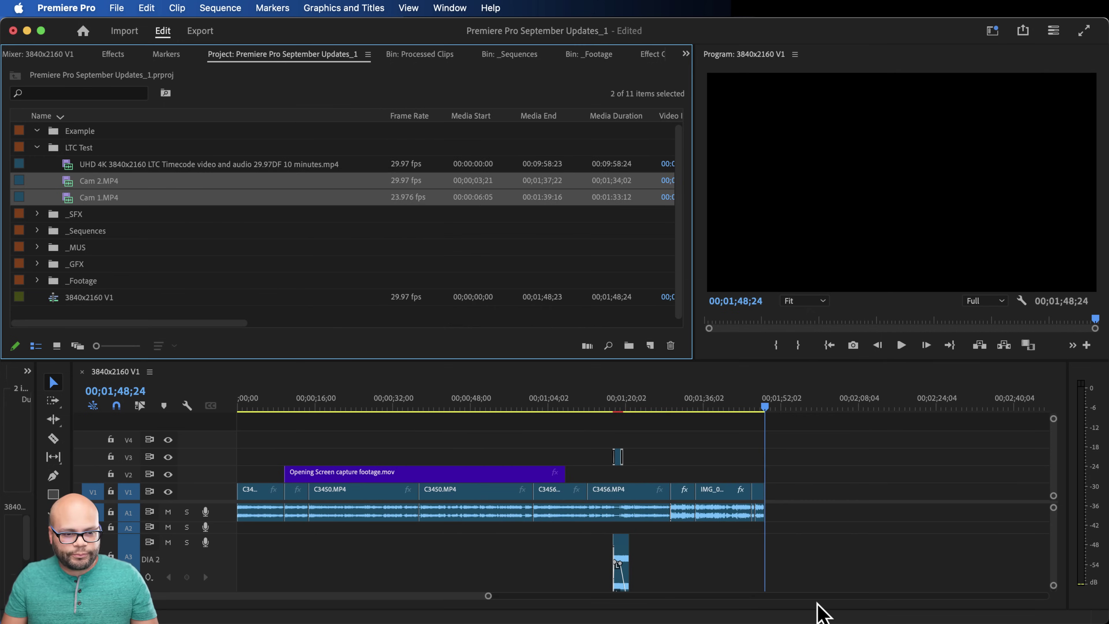
left_click(107, 195, "shift")
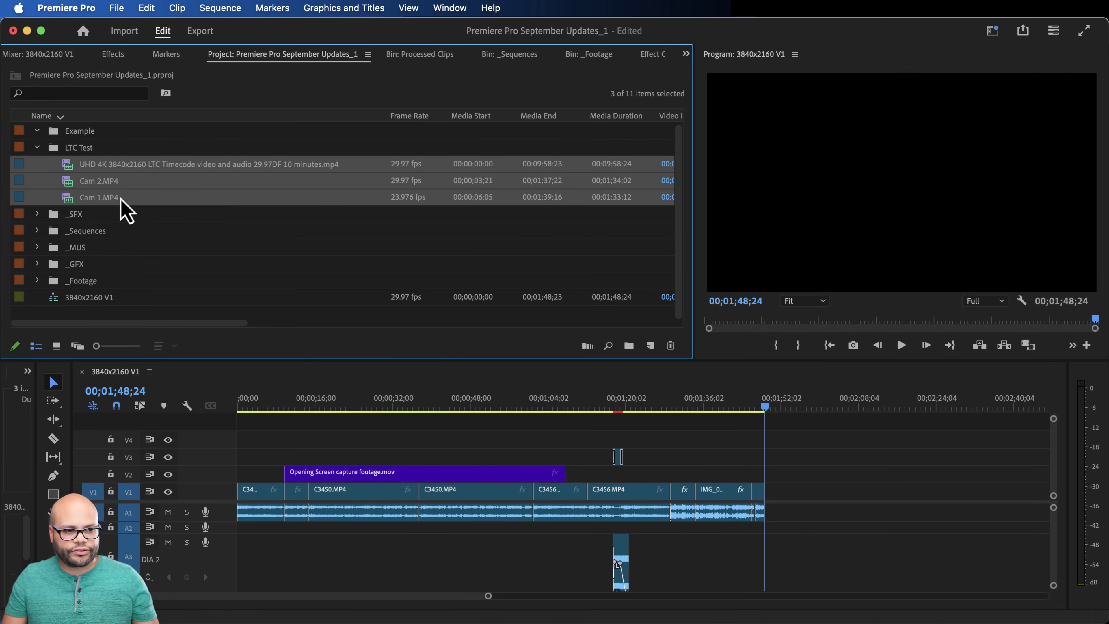
right_click(121, 199)
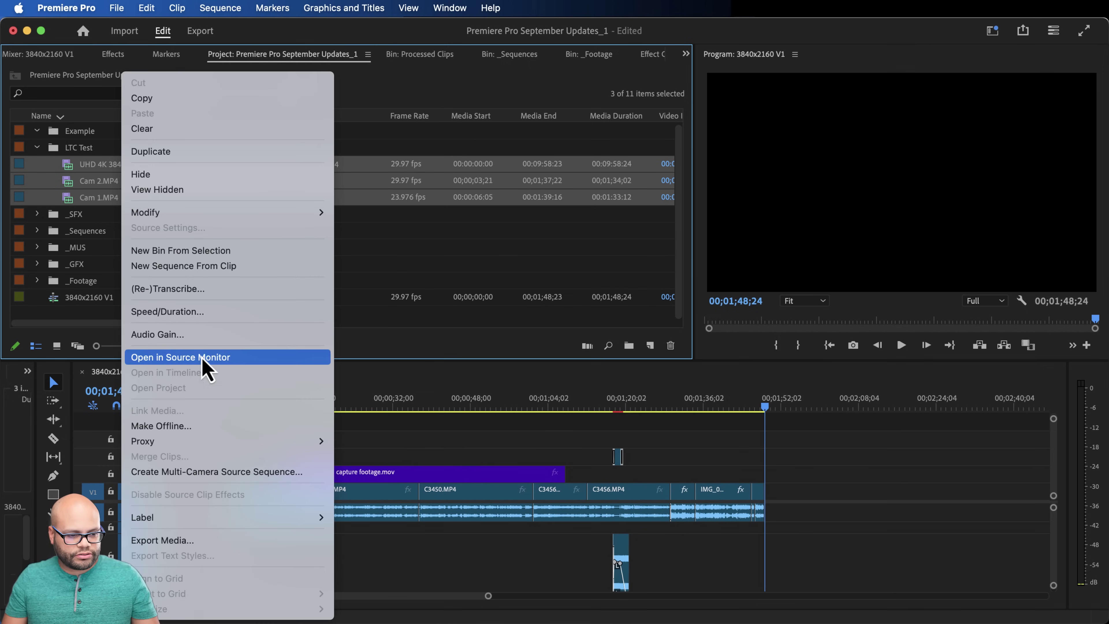
left_click(228, 477)
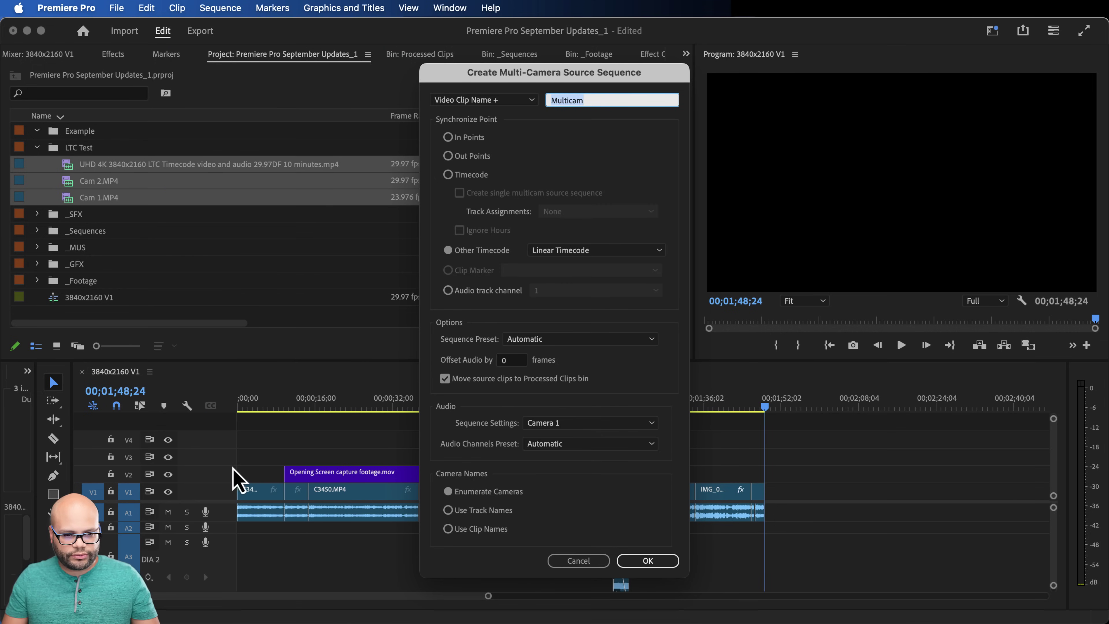
left_click(556, 251)
left_click(564, 265)
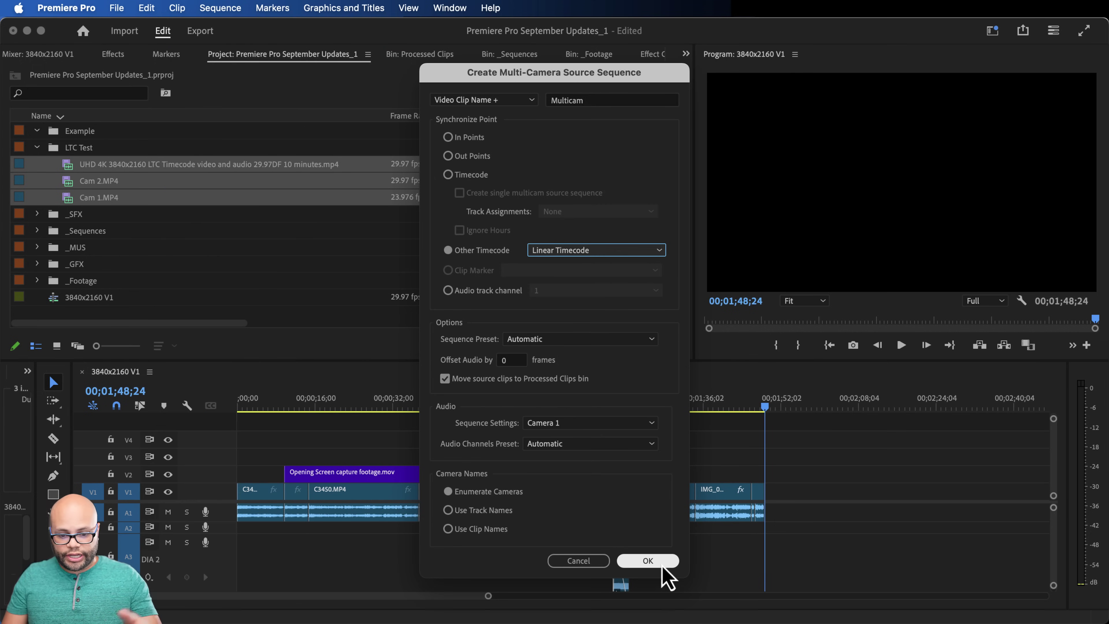
left_click(648, 561)
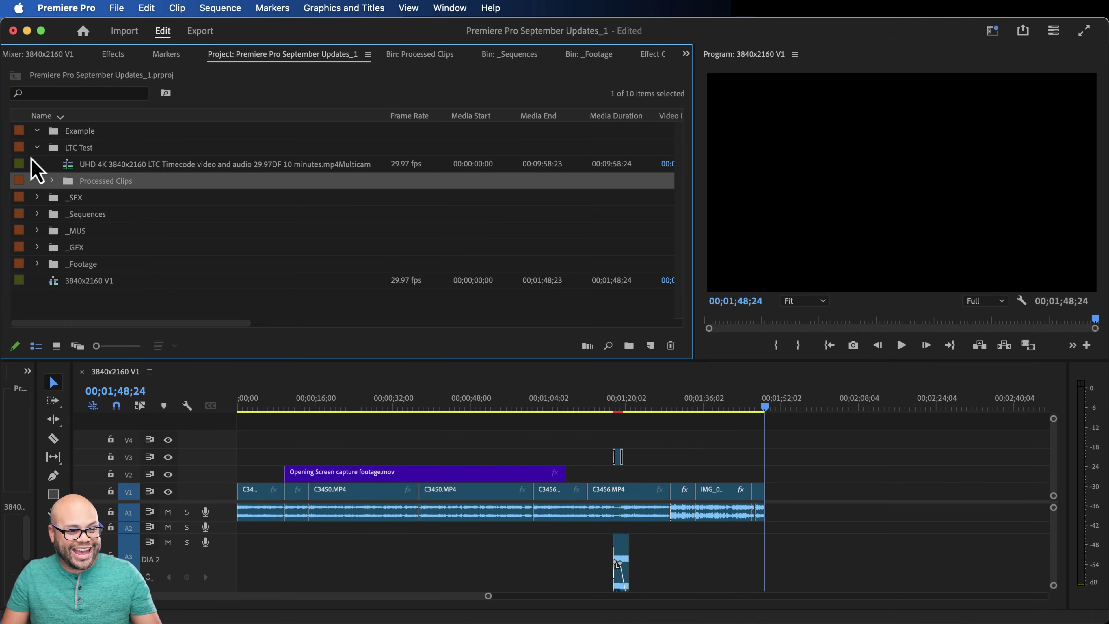
left_click(124, 167)
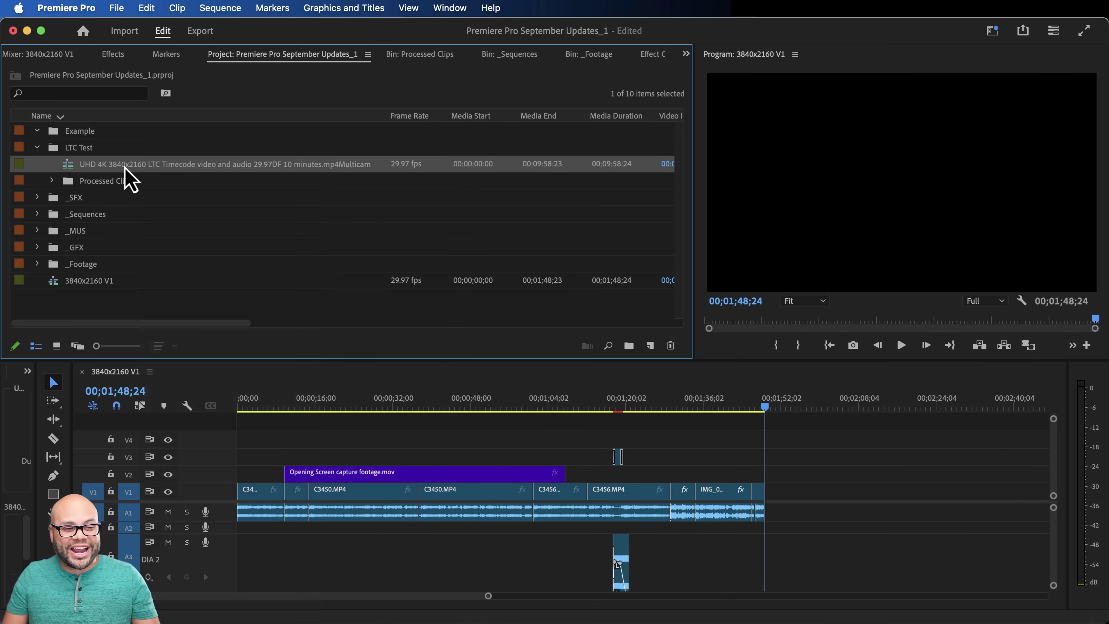
right_click(152, 167)
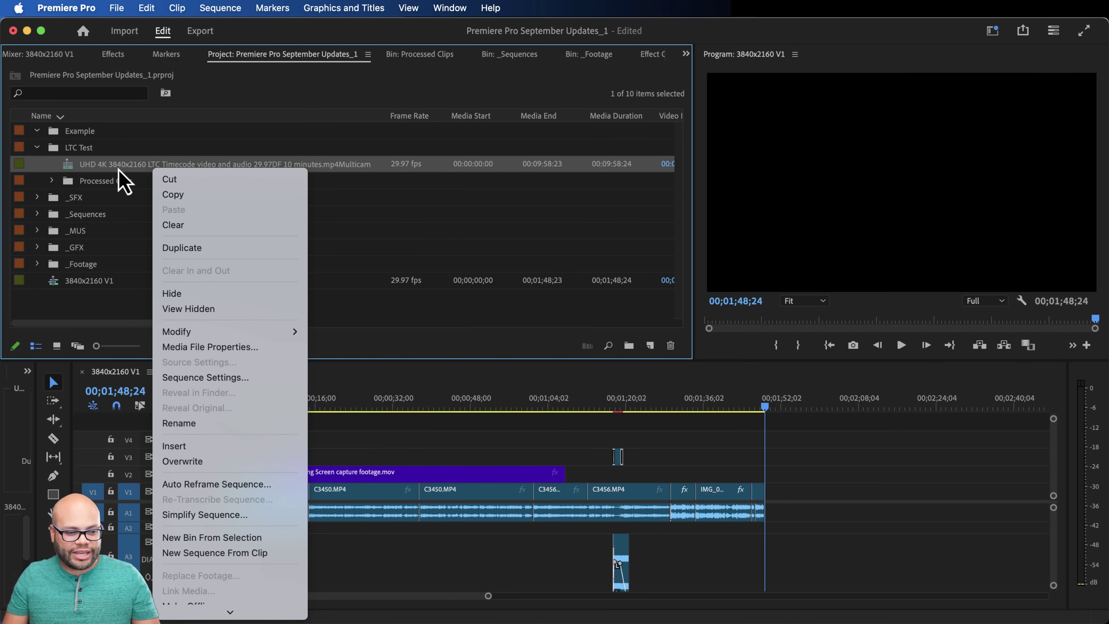
scroll(201, 594, "down", 5)
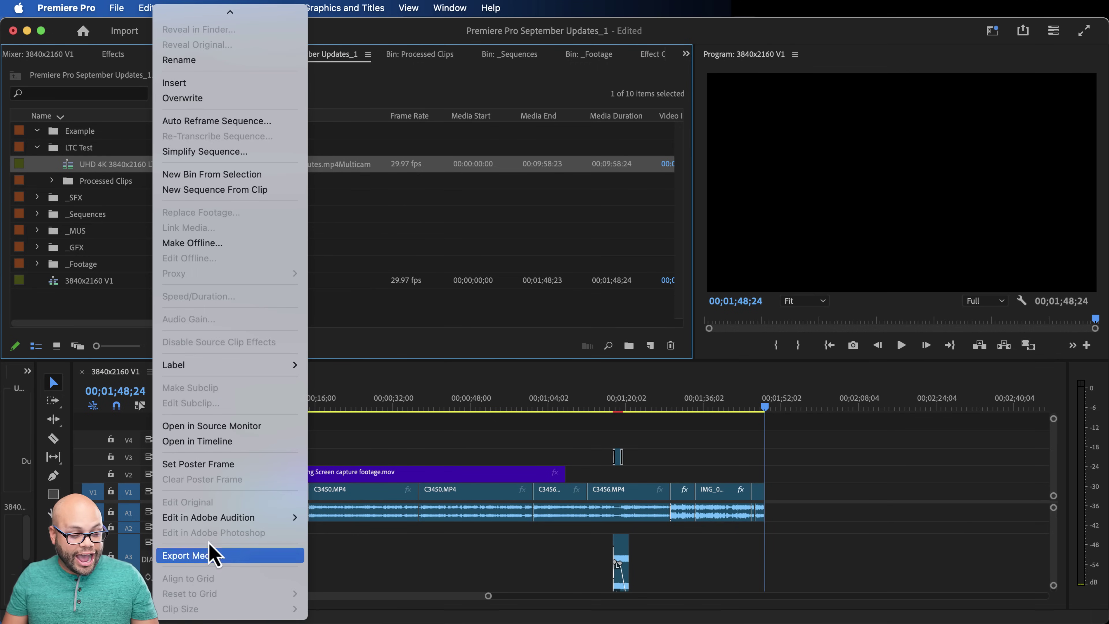
Step: Open the multicam clip in its own timeline, zoom in, and park the playhead at 00:00:32:12
left_click(220, 443)
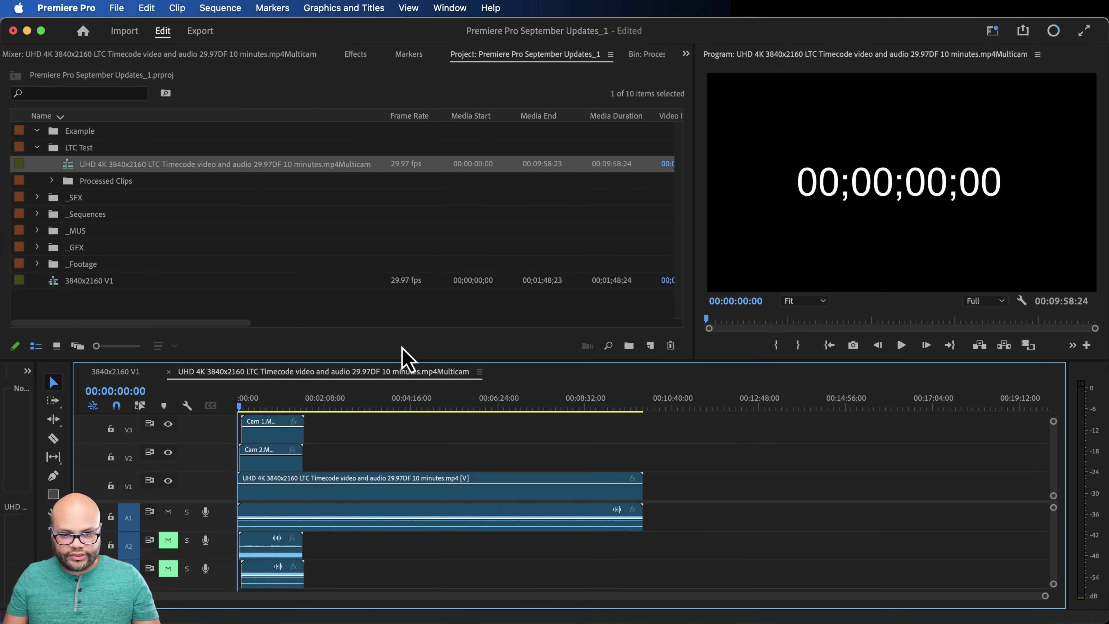
left_click_drag(241, 409, 253, 408)
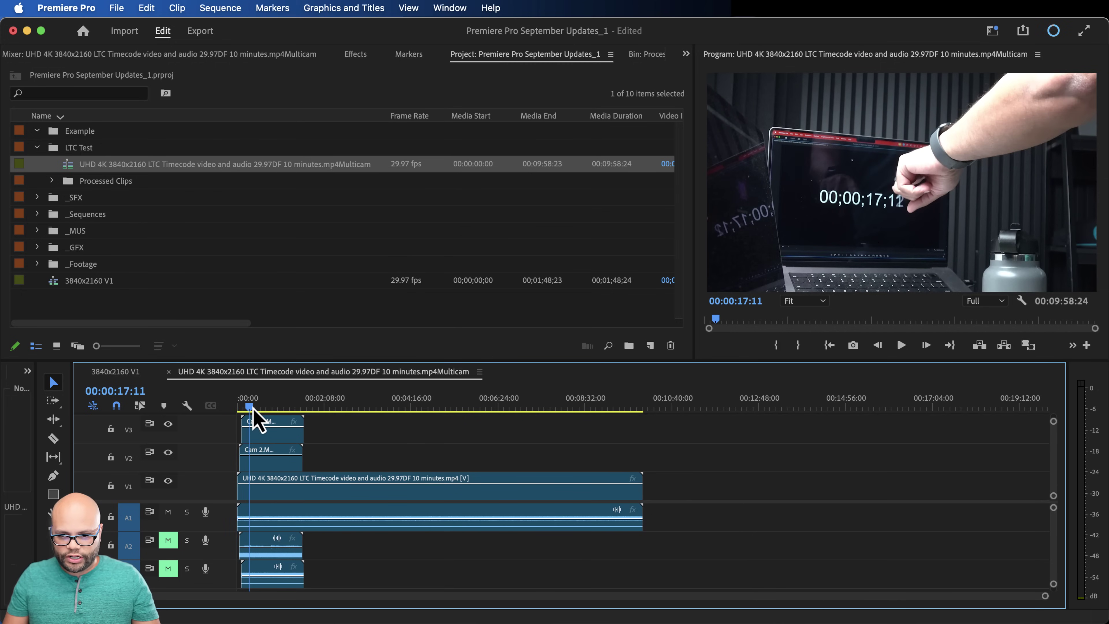
key("equal")
key("equal")
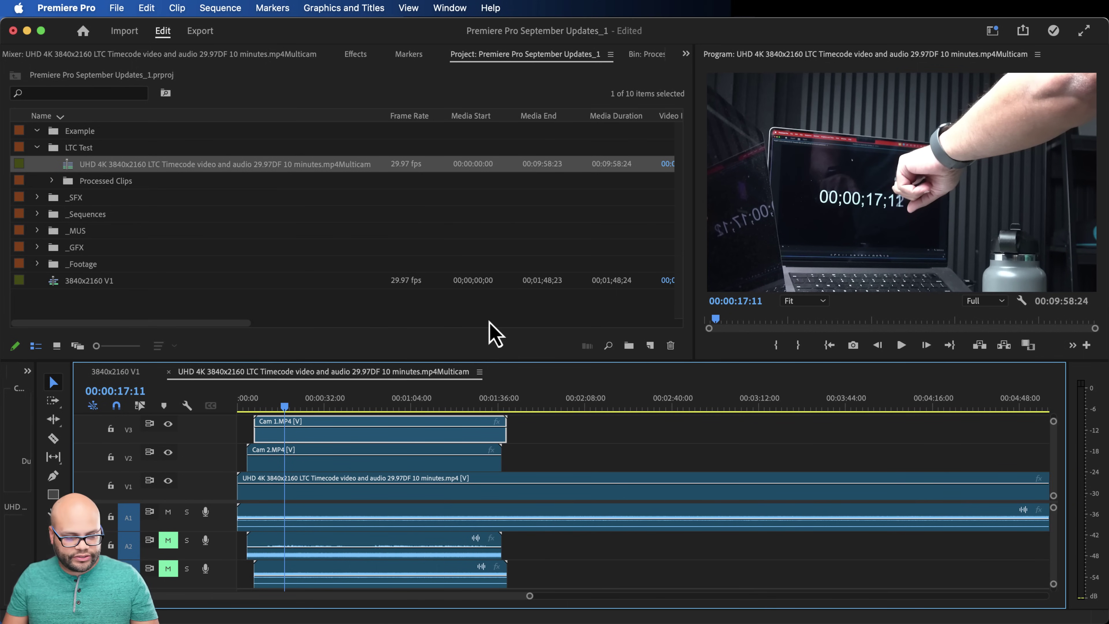
left_click_drag(308, 407, 325, 407)
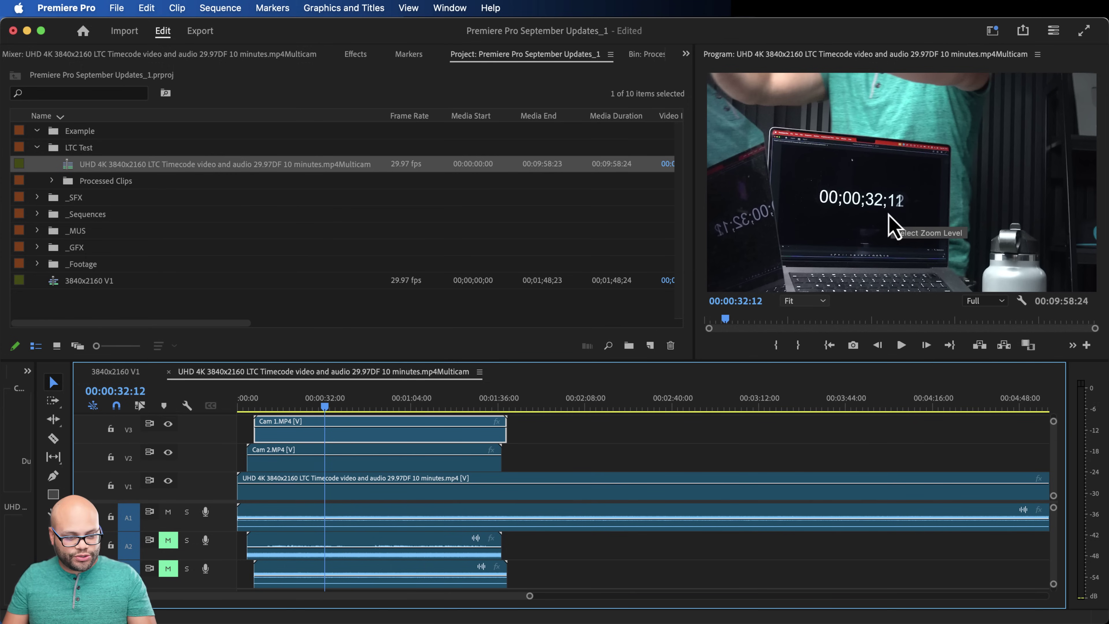
Step: Hide track V3's output and scale the Cam 2 clip down to 62%
left_click(168, 425)
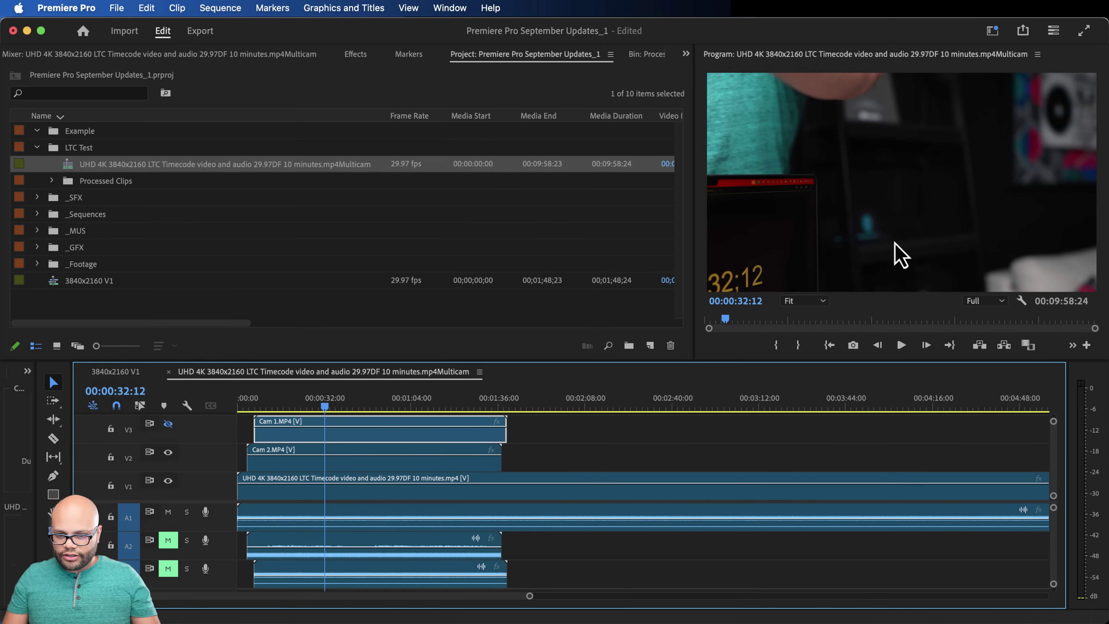
left_click(893, 243)
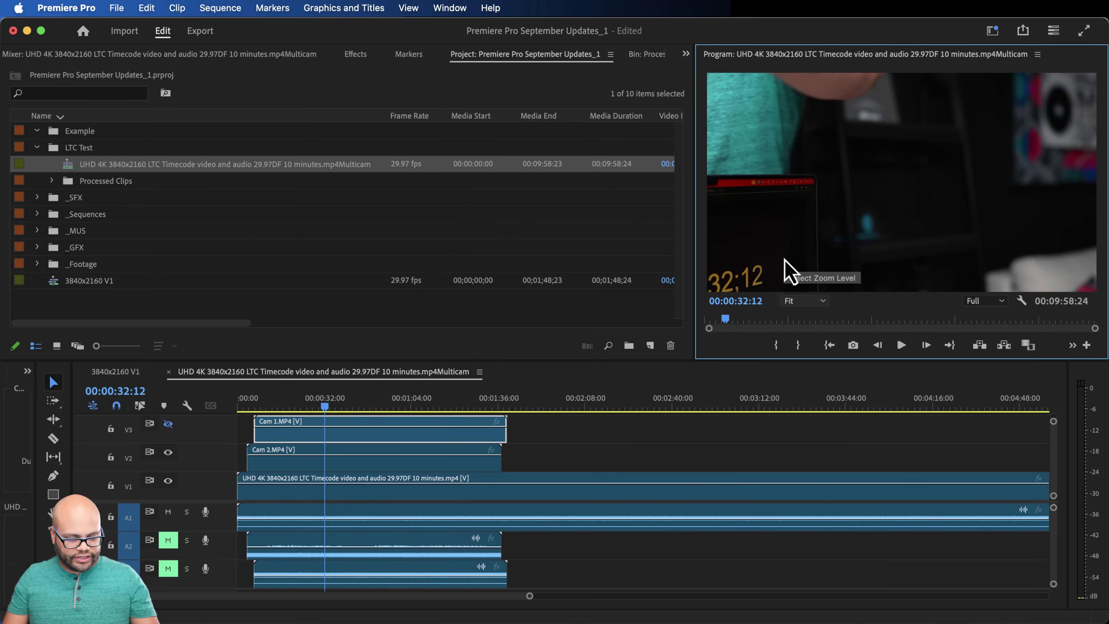
left_click(748, 286)
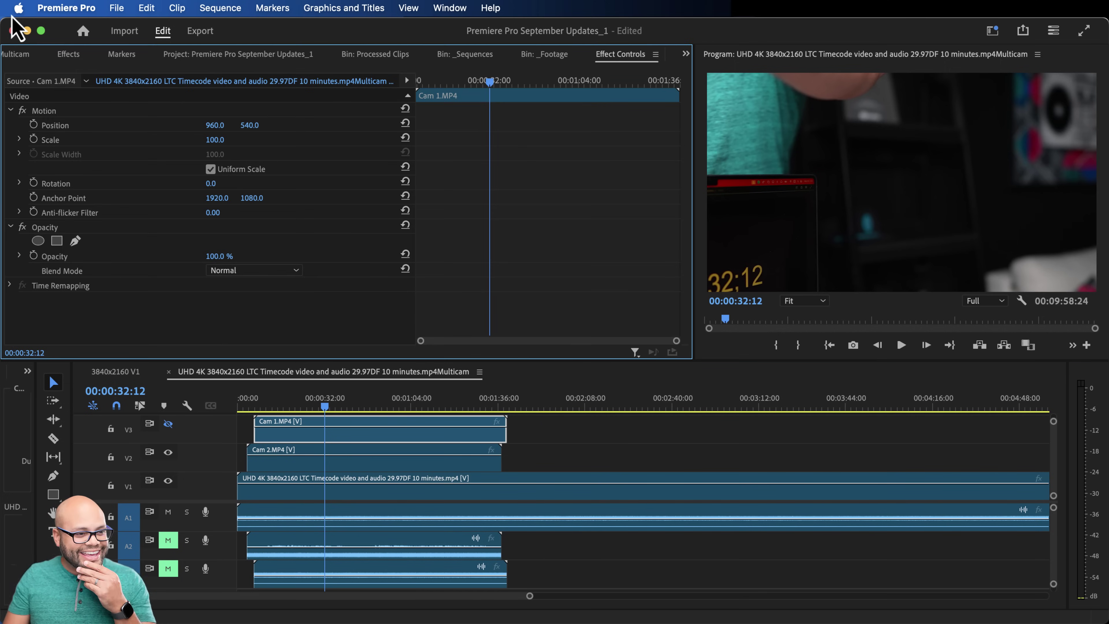
left_click_drag(216, 141, 217, 148)
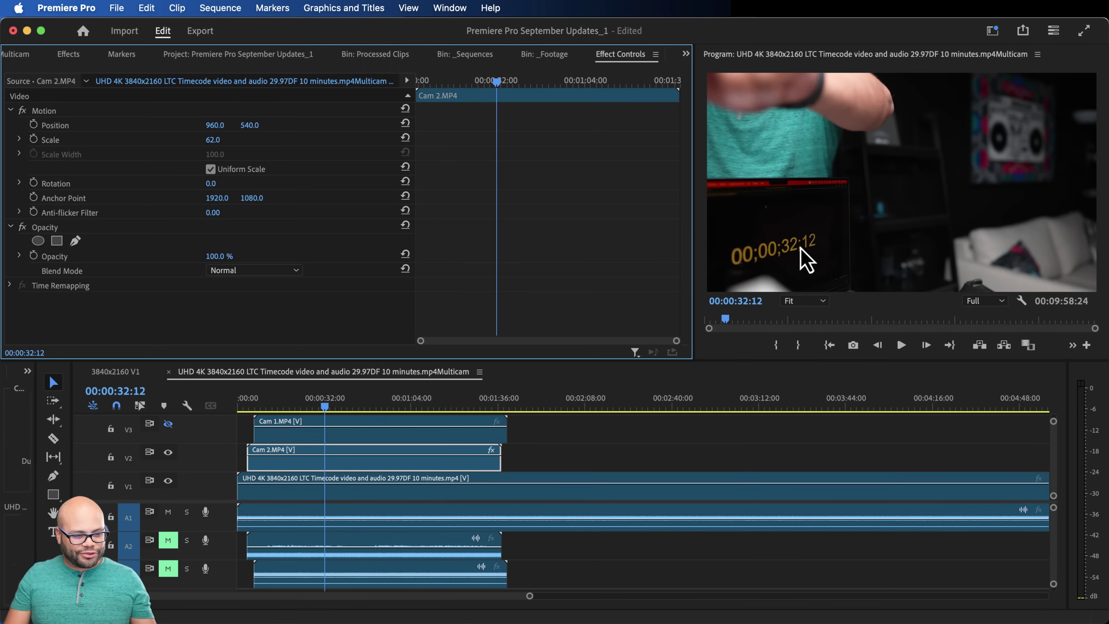
Step: Disable the Cam 2 clip with Shift+E, then select the UHD clip and Cam 2 again
left_click(429, 470)
key("shift+e")
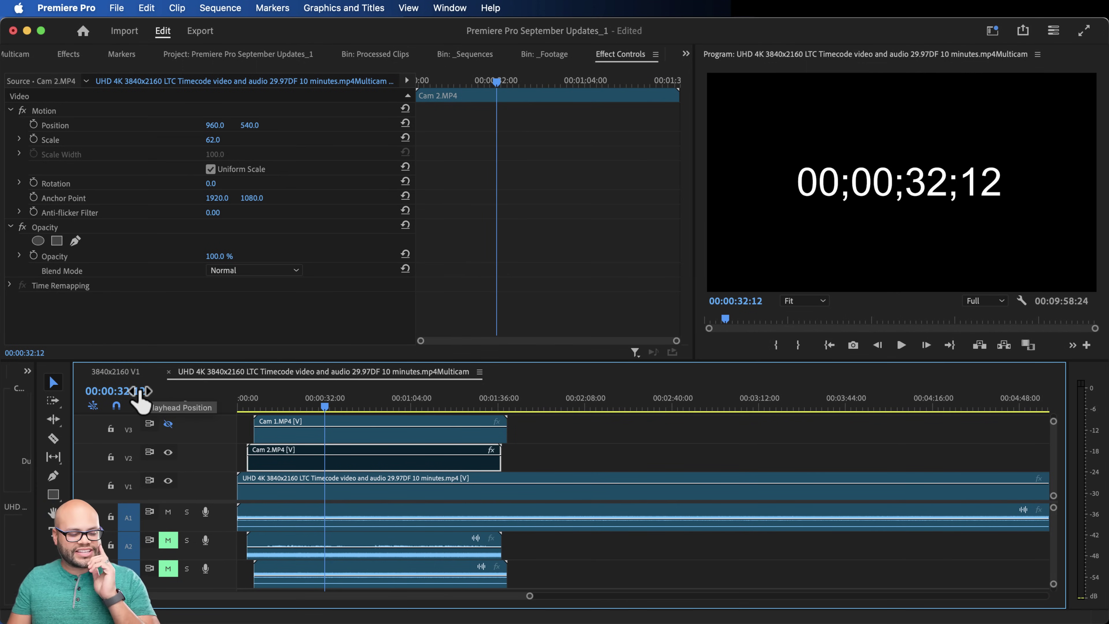
left_click(345, 505)
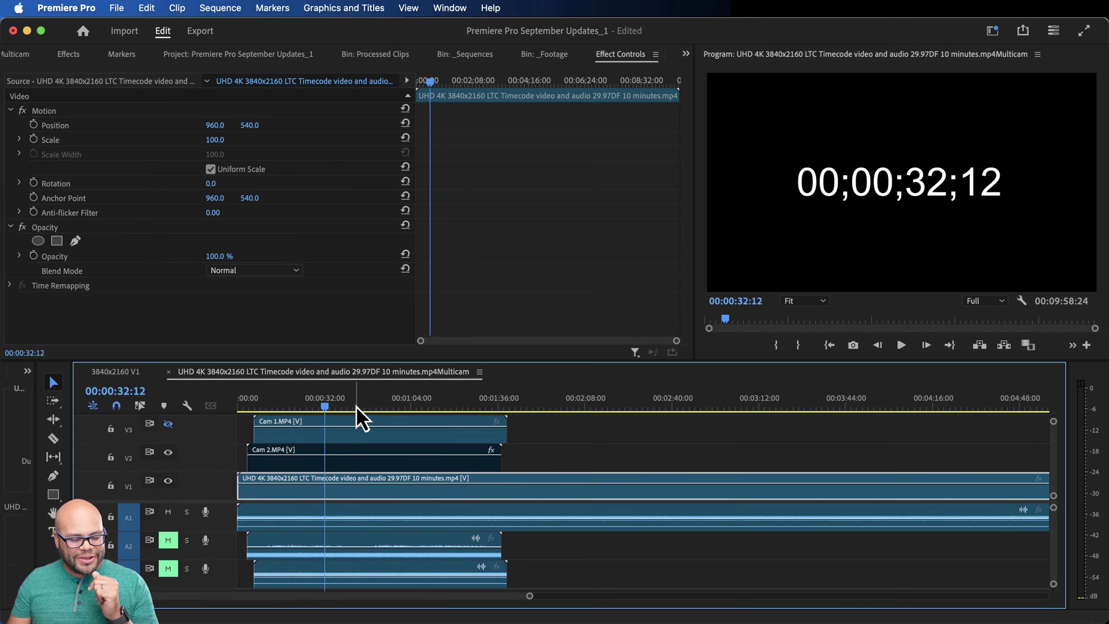
left_click(362, 461)
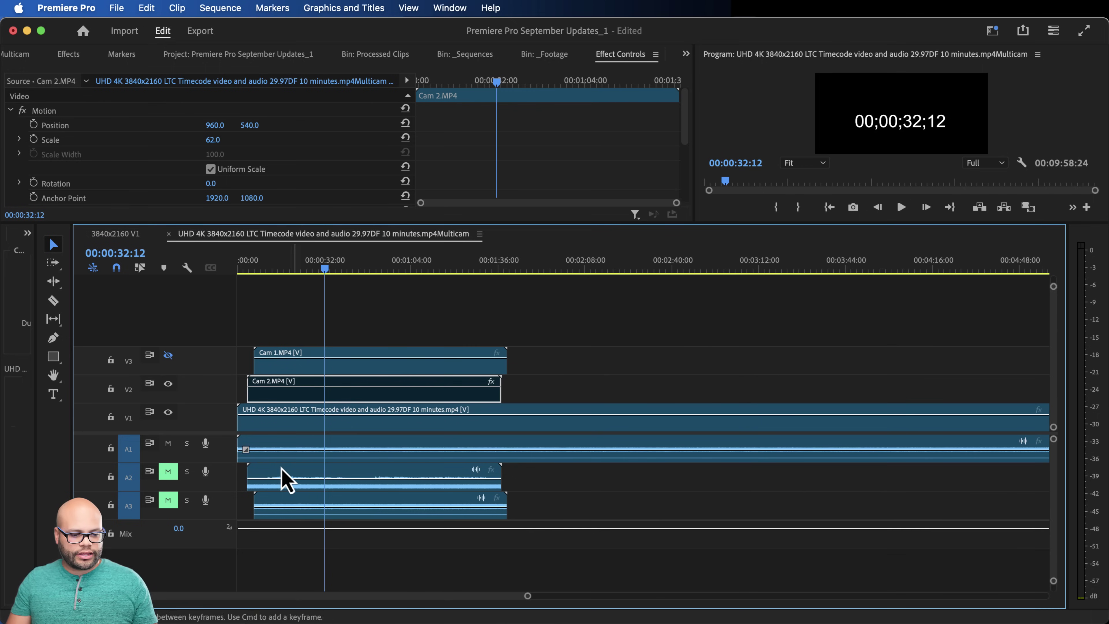
Step: Expand audio tracks A2 and A3 to show their waveforms and select the A3 clip
double_click(191, 485)
double_click(230, 538)
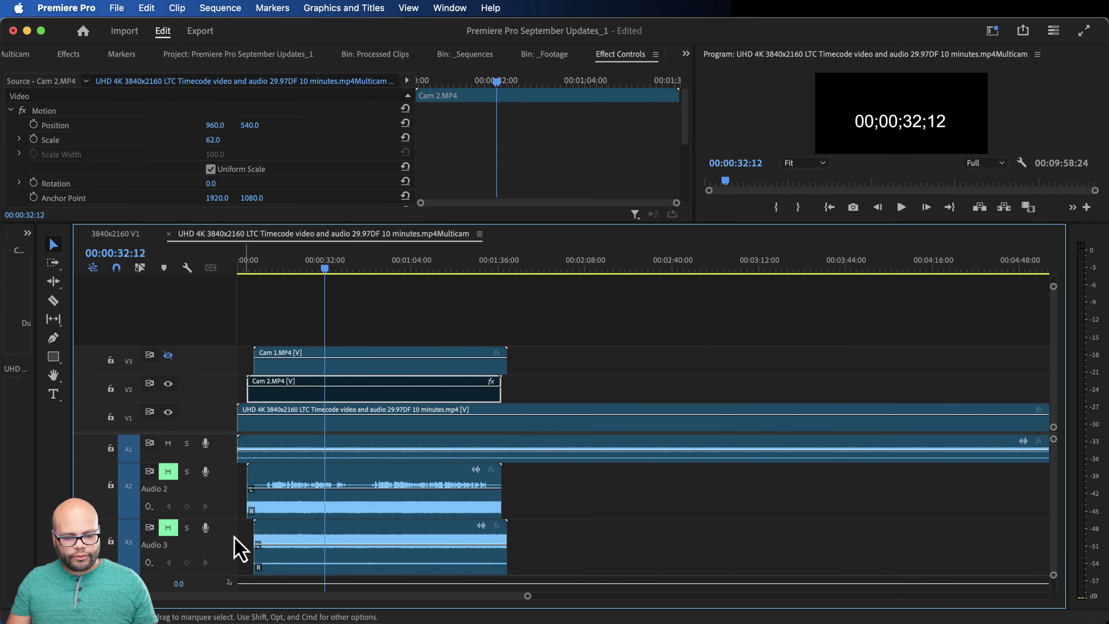
left_click(324, 545)
Step: Switch the timeline to Show Audio Time Units and zoom in to samples, then back out
left_click(480, 234)
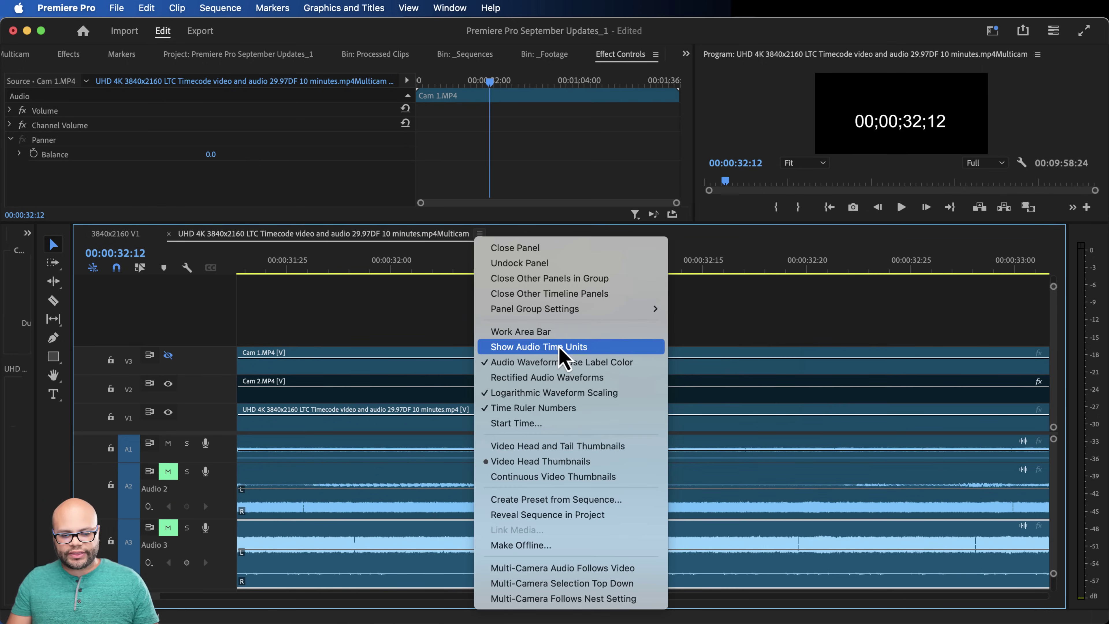
left_click(559, 357)
key("equal")
key("equal")
key("equal")
key("Up")
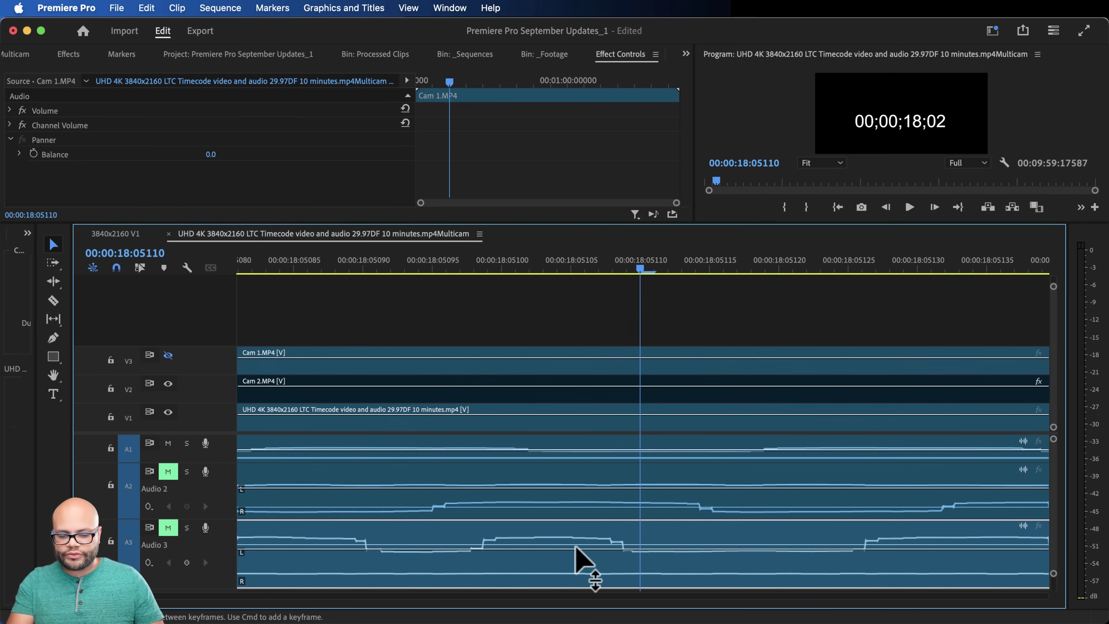
key("minus")
key("minus")
key("minus")
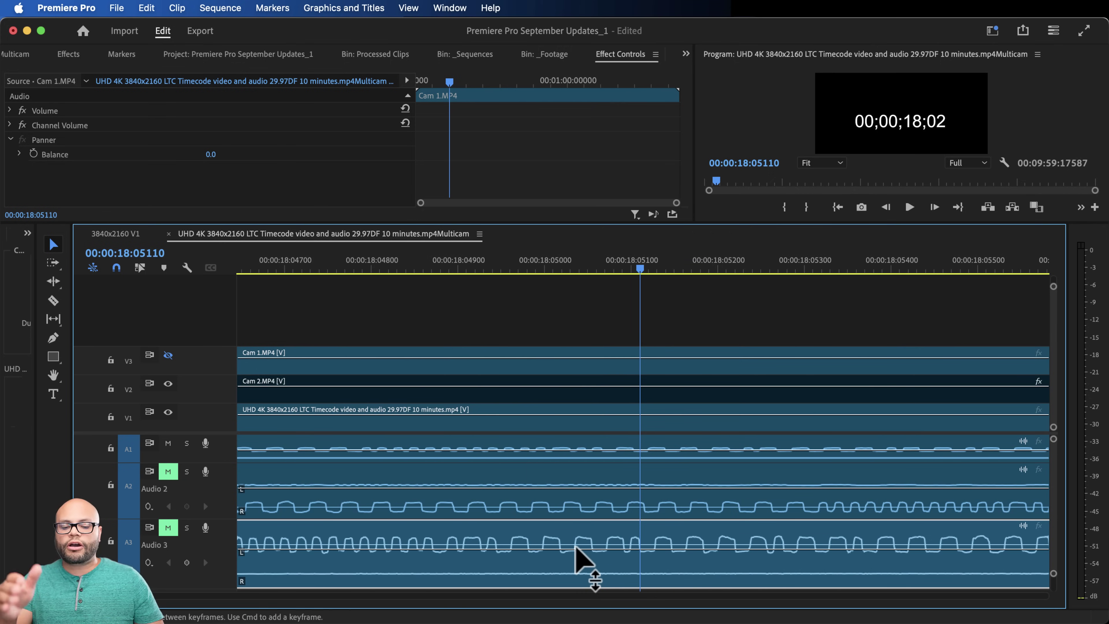
key("minus")
key("minus")
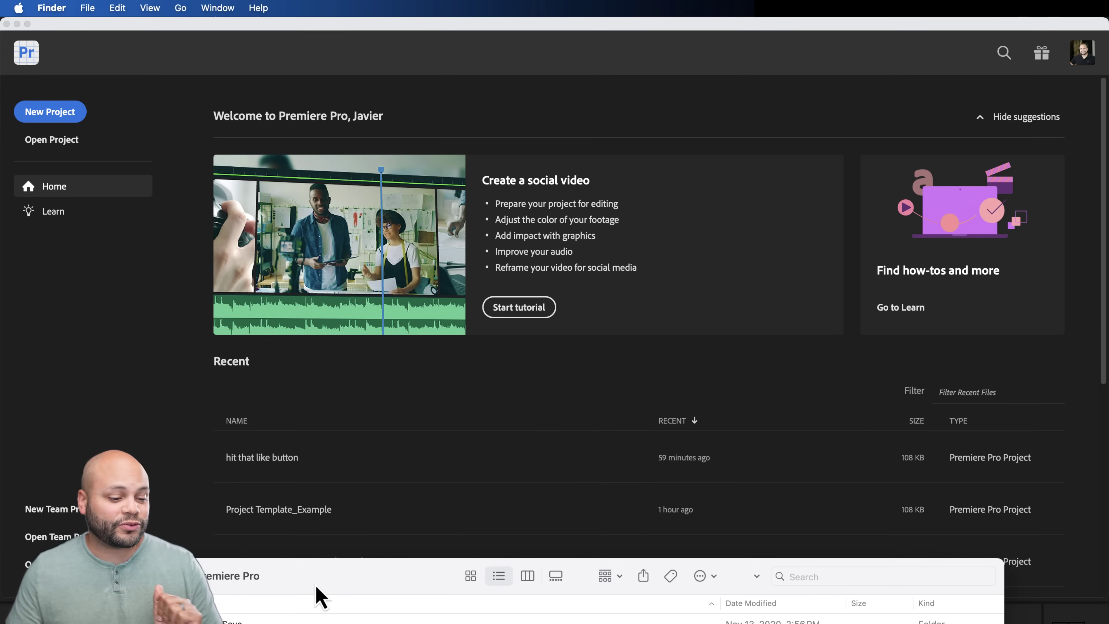
Step: Raise the Finder window, select the 3840x2160 V1 sequence, and show the Audio Track Mixer
left_click_drag(317, 587, 326, 125)
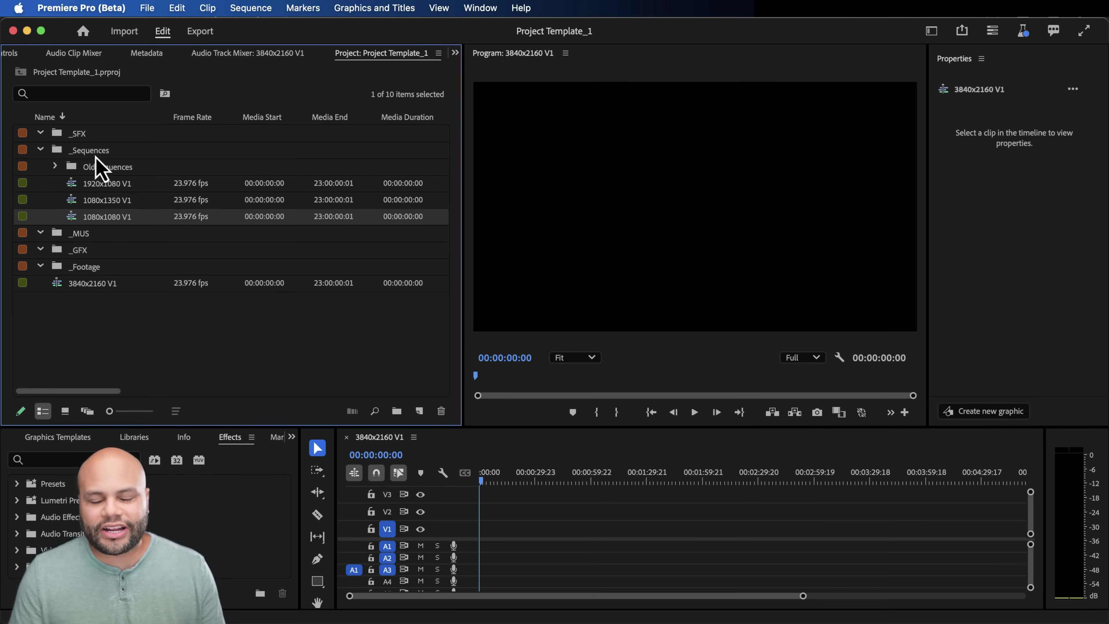
left_click(99, 285)
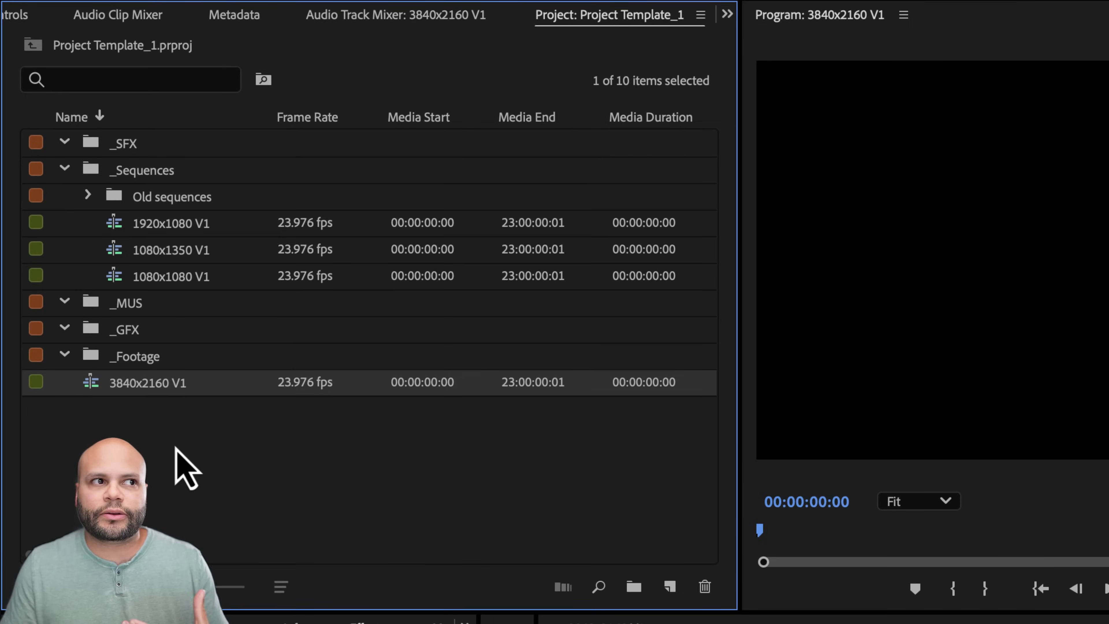
left_click(336, 16)
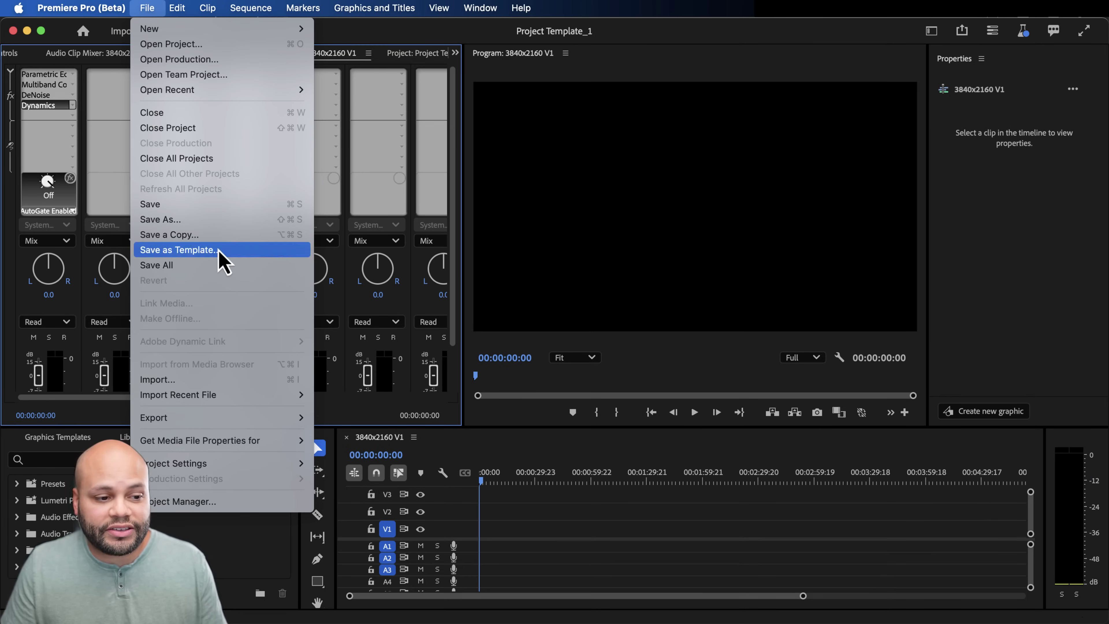
Step: Save the project as the template 'Hit that like button' and move the Home window up
left_click(219, 249)
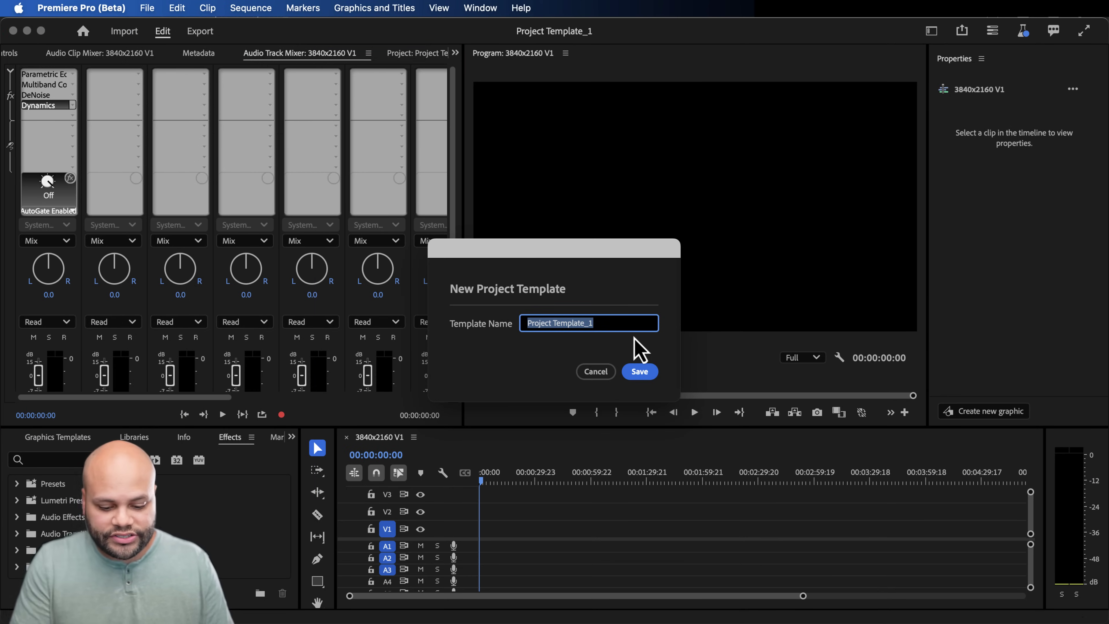
key("BackSpace")
type("Hit tha")
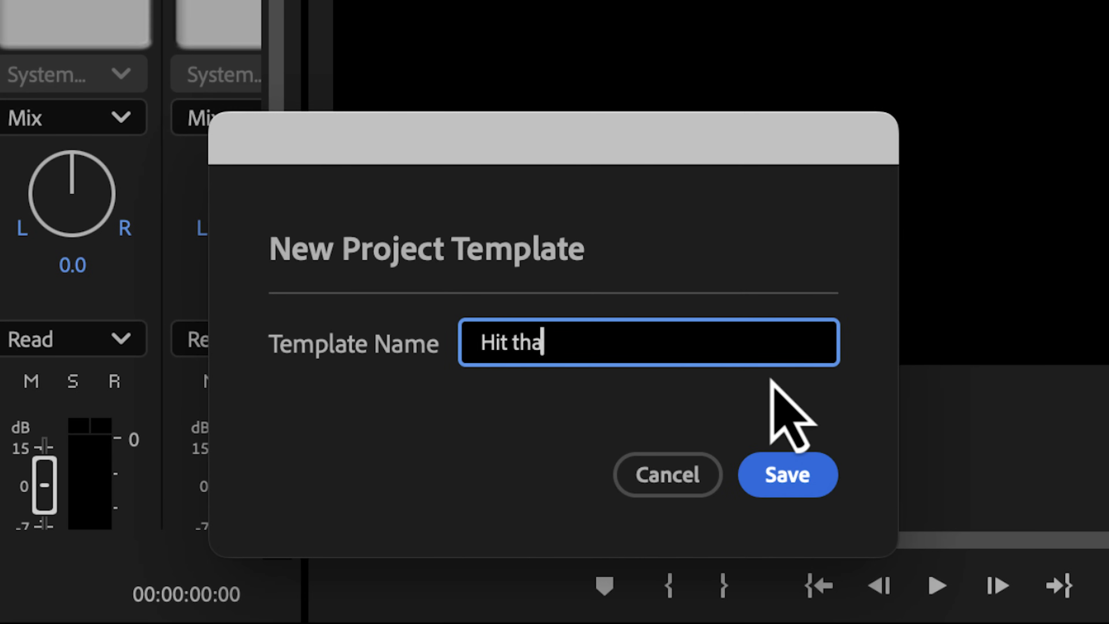
type("t like button")
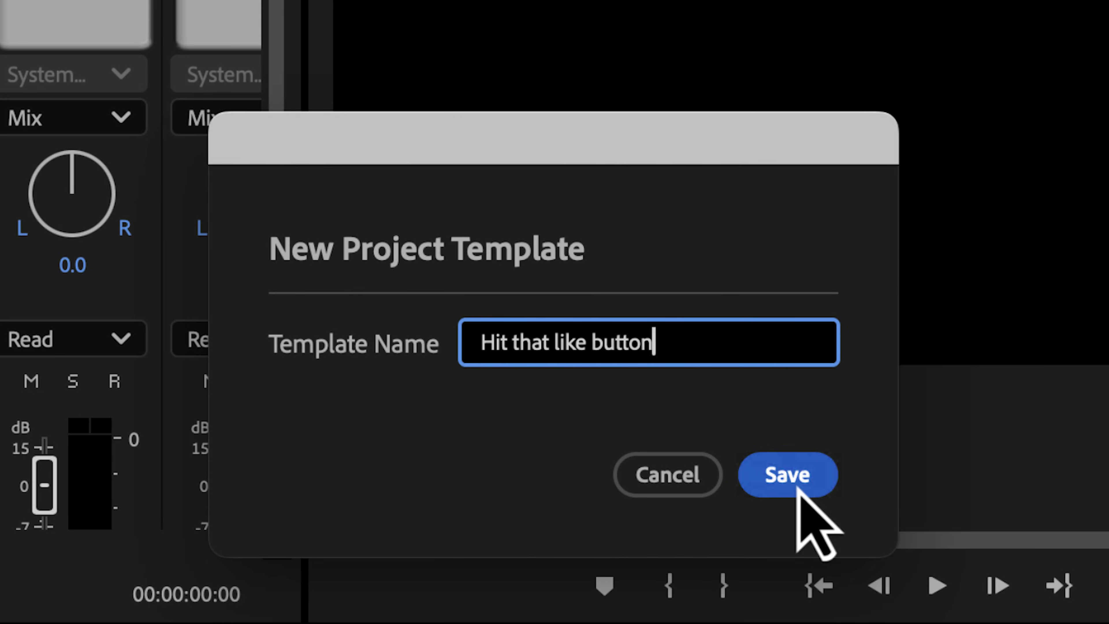
left_click(793, 481)
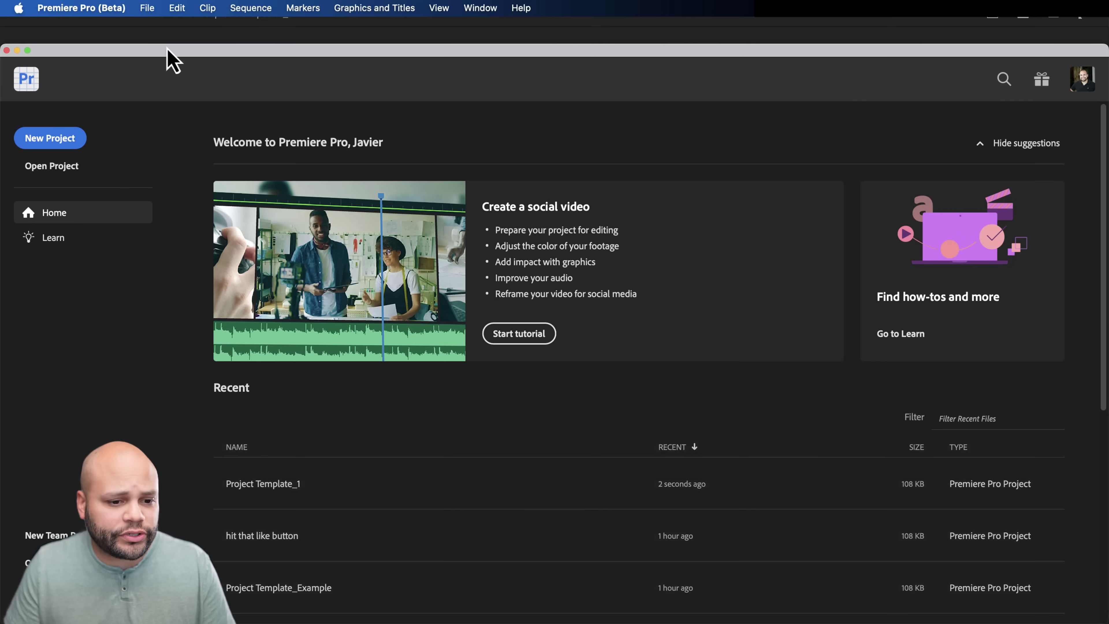
left_click_drag(168, 52, 162, 22)
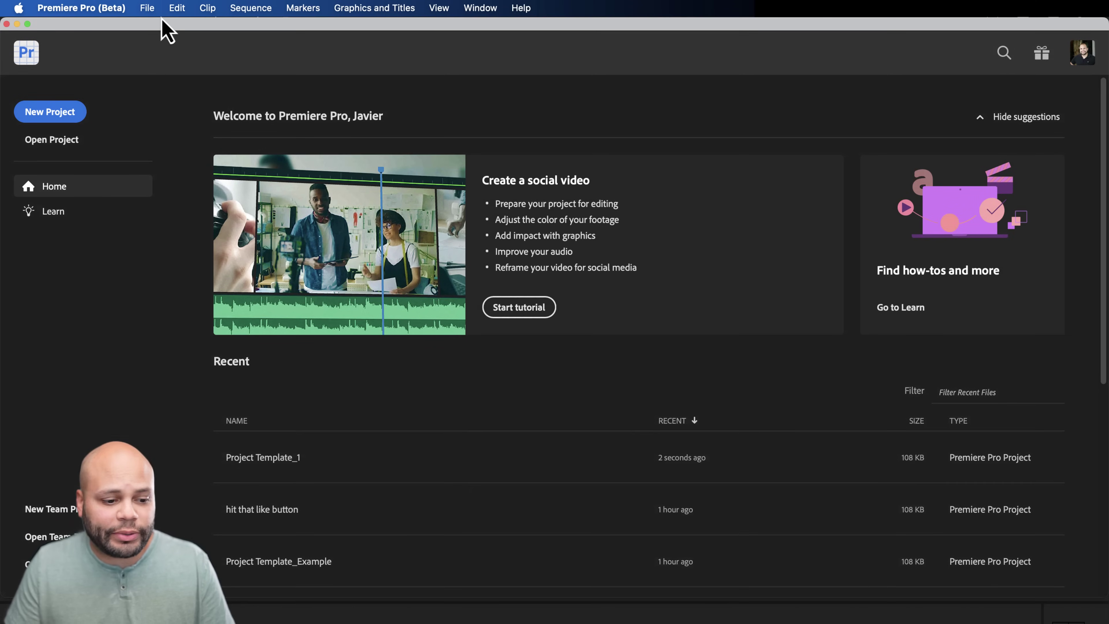
Step: Start a new project based on the Hit that like button.prproj template
left_click(64, 114)
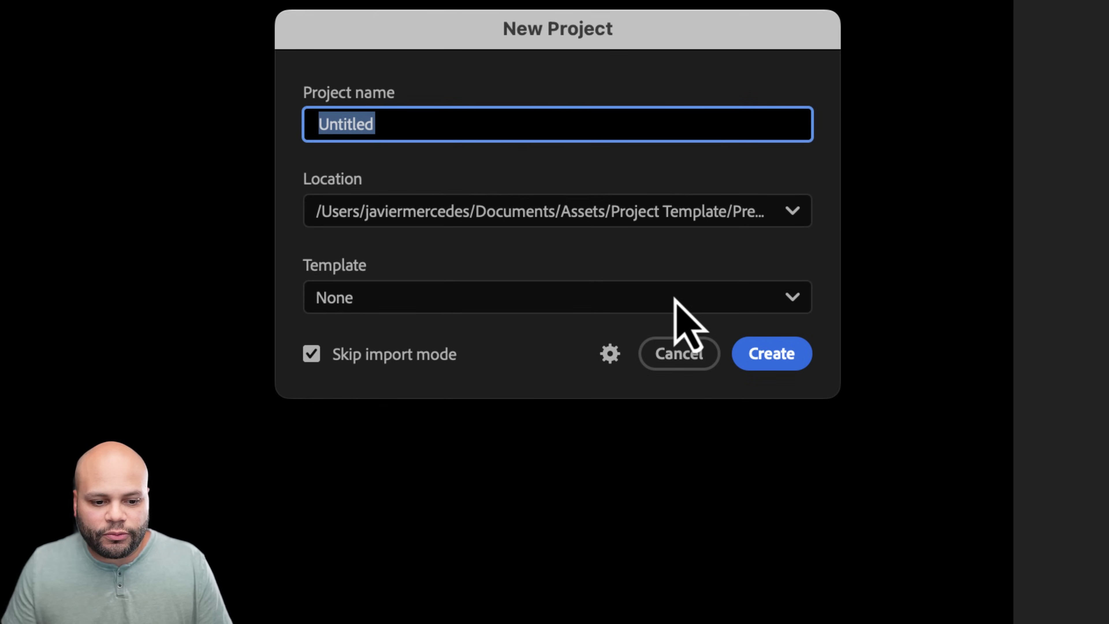
left_click(379, 298)
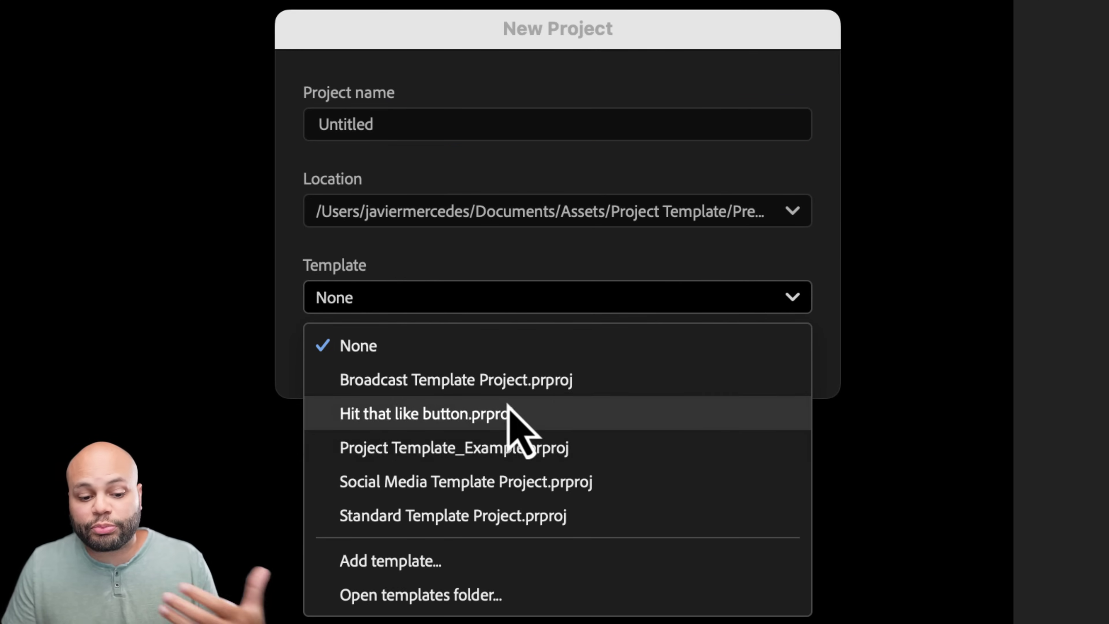
left_click(545, 426)
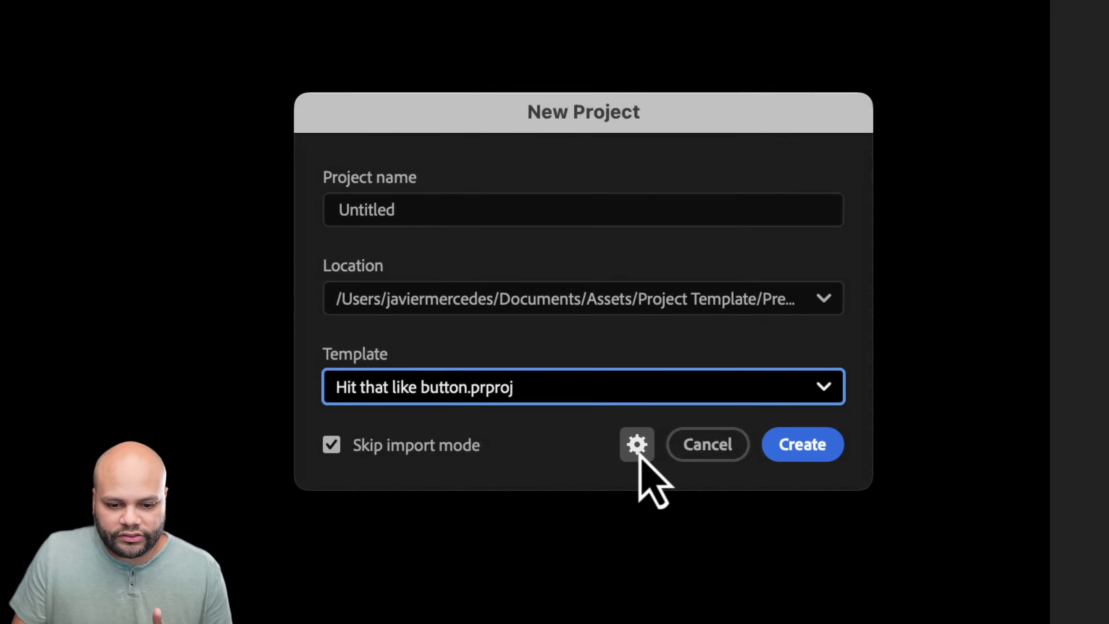
Step: Review the Color tab of the project settings and confirm them
left_click(637, 450)
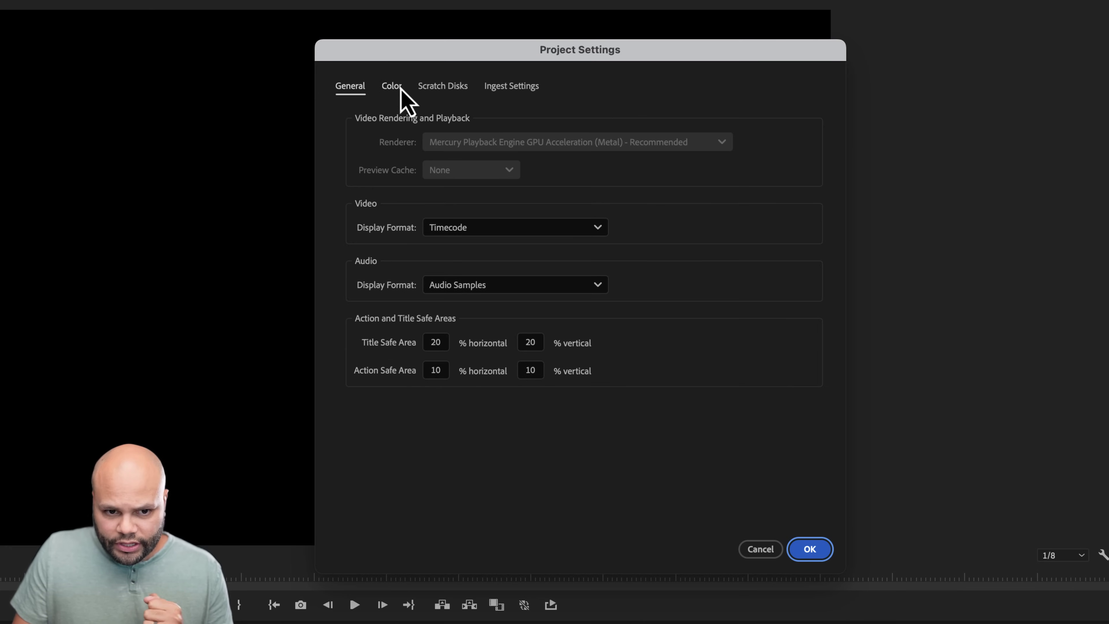
left_click(392, 86)
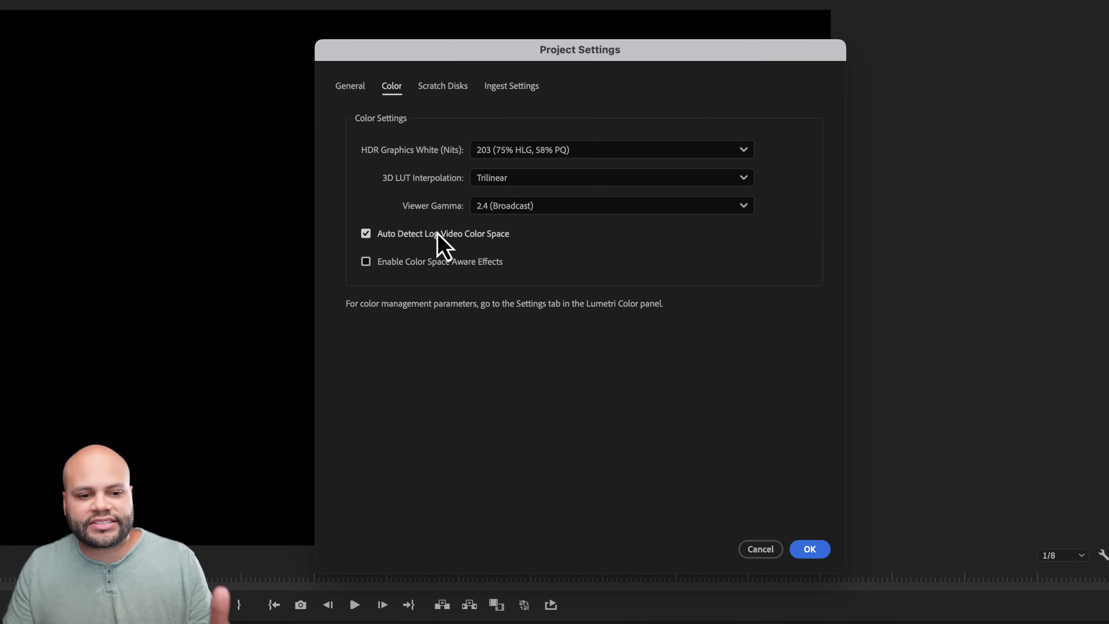
mouse_move(459, 243)
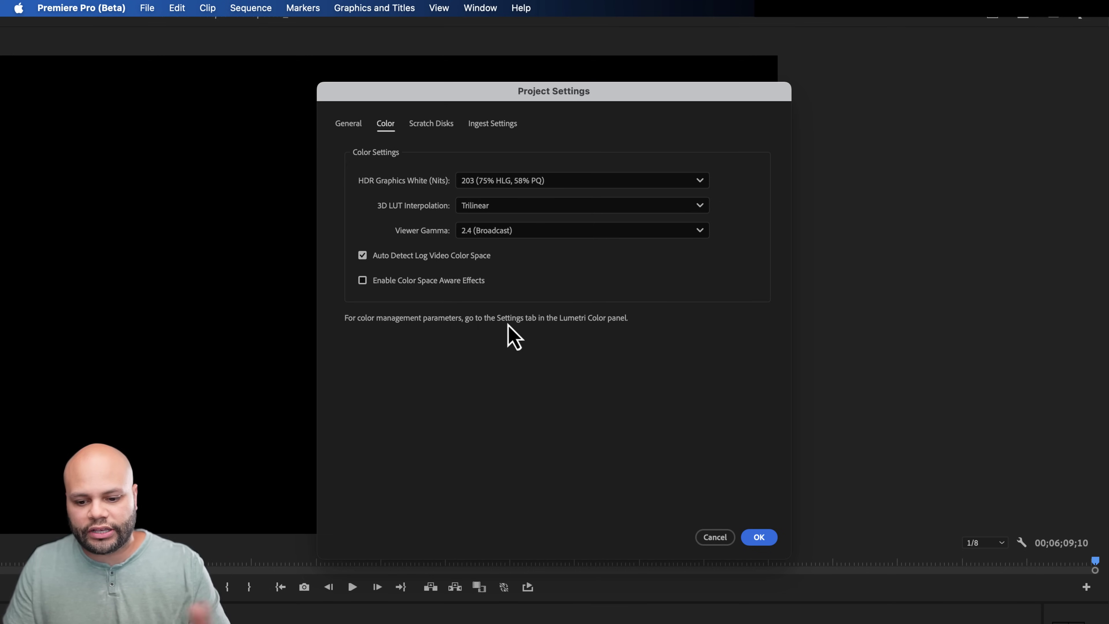
left_click(758, 538)
Step: Name the project 'Cool Beans', create it, and dock the project bin top-left
left_click(432, 282)
type("Co")
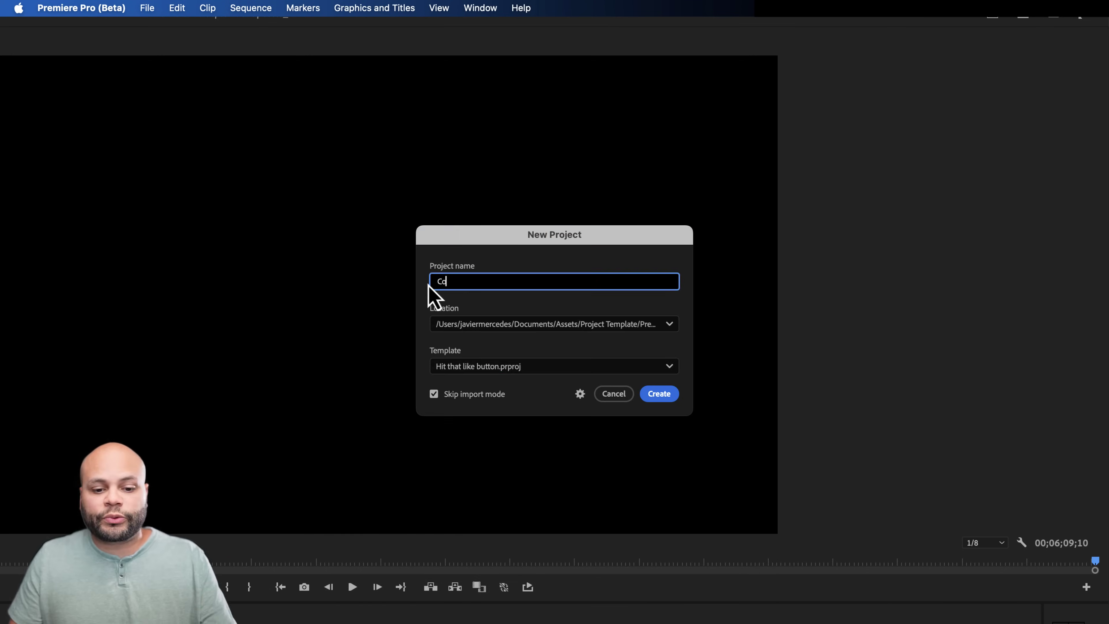
type("ol Beans")
key("Tab")
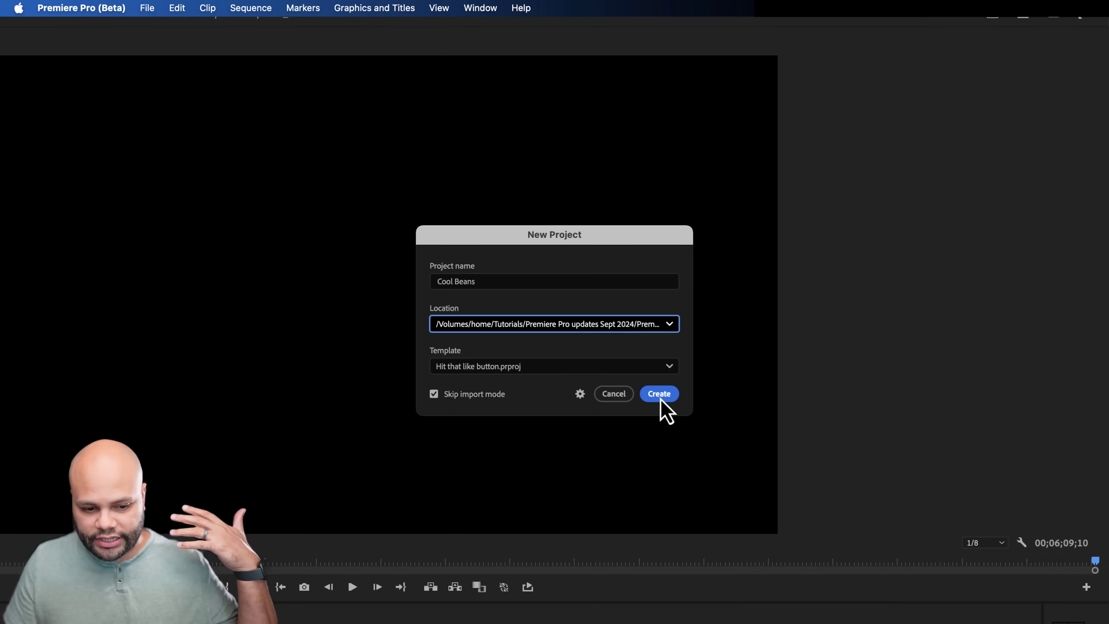
left_click(659, 393)
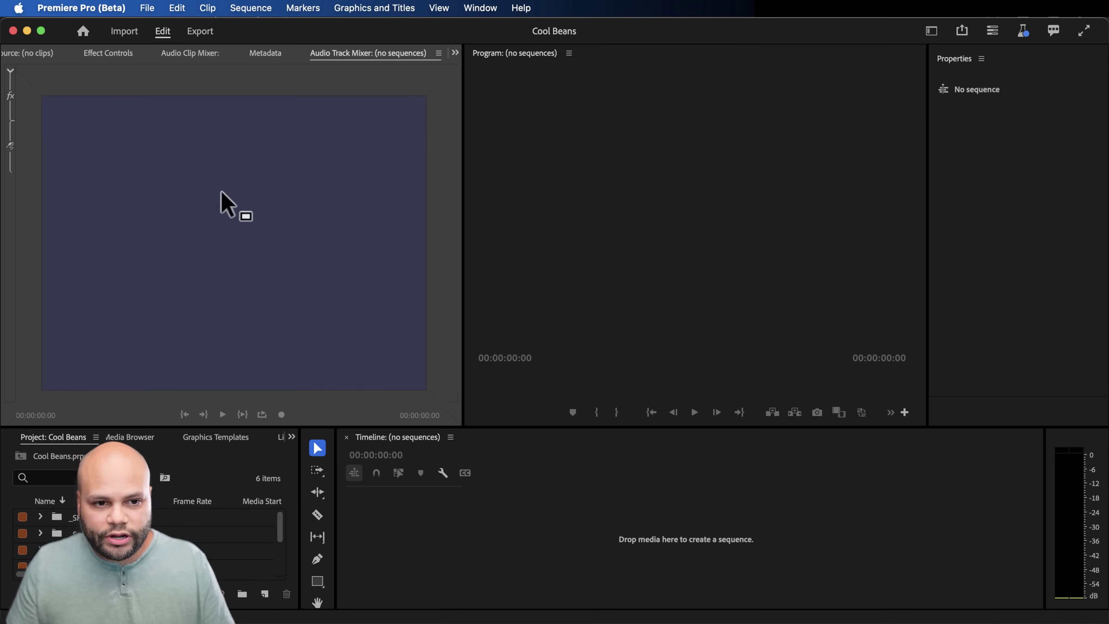
left_click_drag(221, 191, 223, 195)
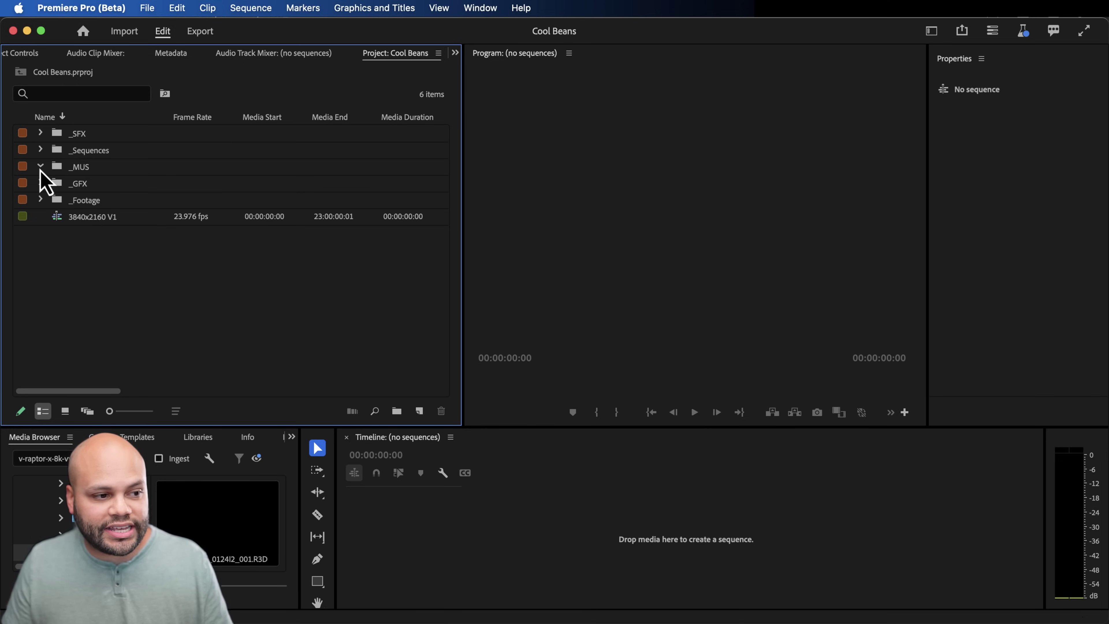
Step: Expand the _Sequences folder, browse its sequences, and open 3840x2160 V1
left_click(40, 150)
left_click(84, 185)
left_click(85, 201)
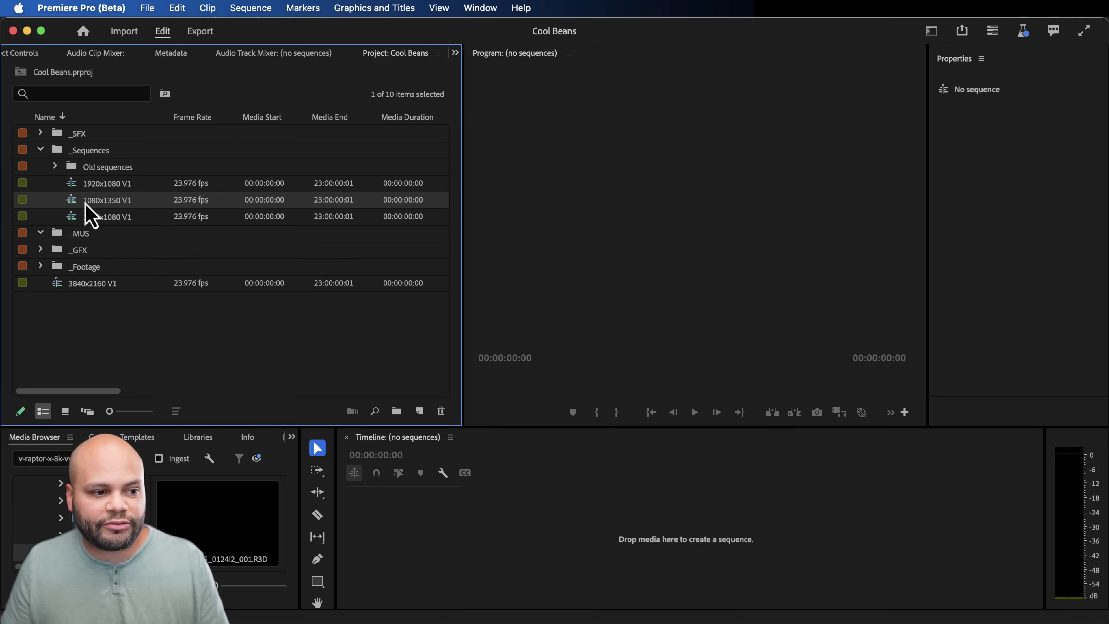
left_click(86, 218)
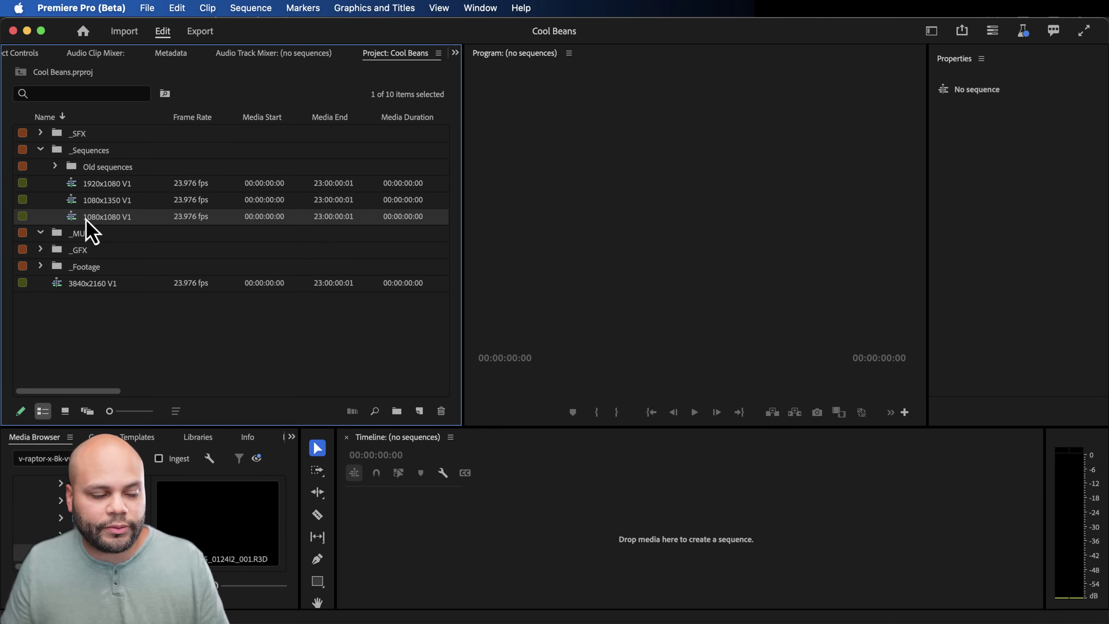
double_click(60, 285)
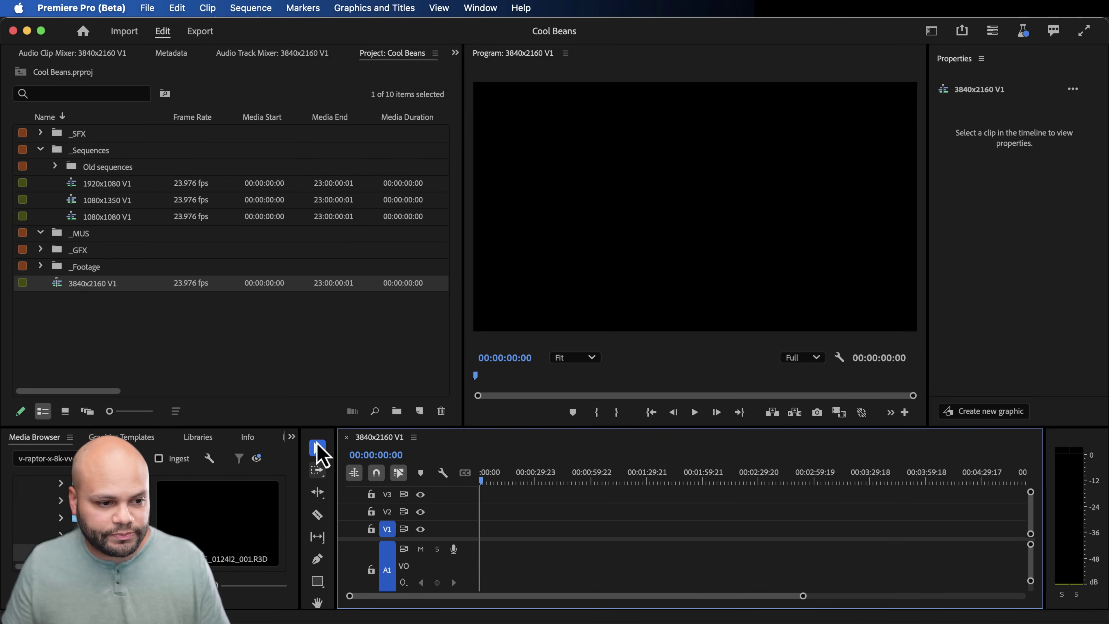
Step: Show the Audio Track Mixer, select track 1's DeNoise and Dynamics effects, and open the Footage folder
left_click(292, 56)
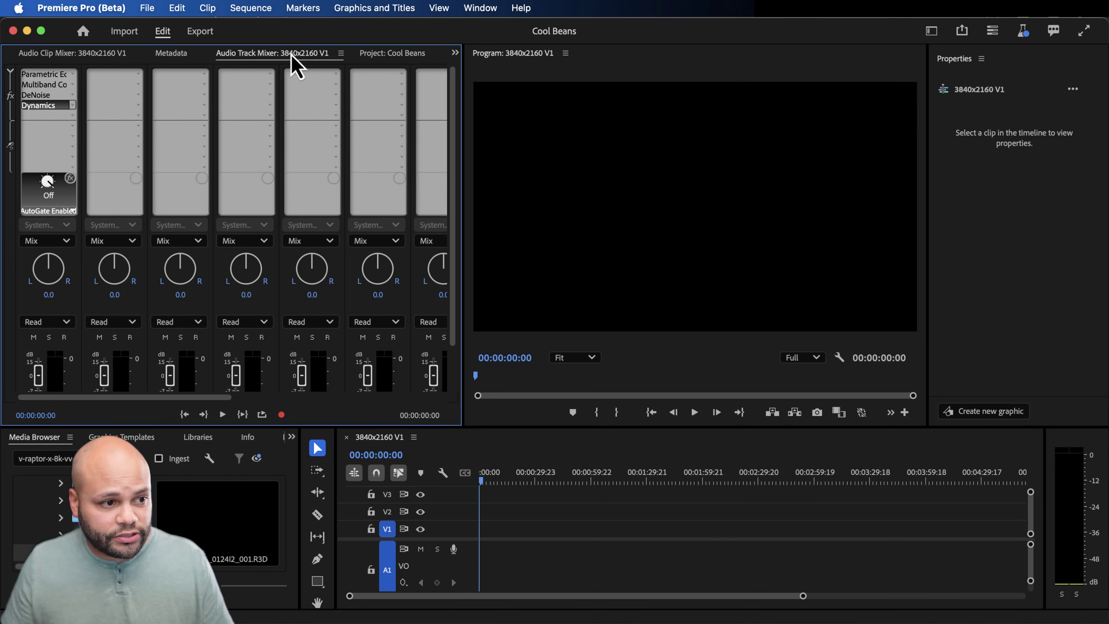
left_click(38, 96)
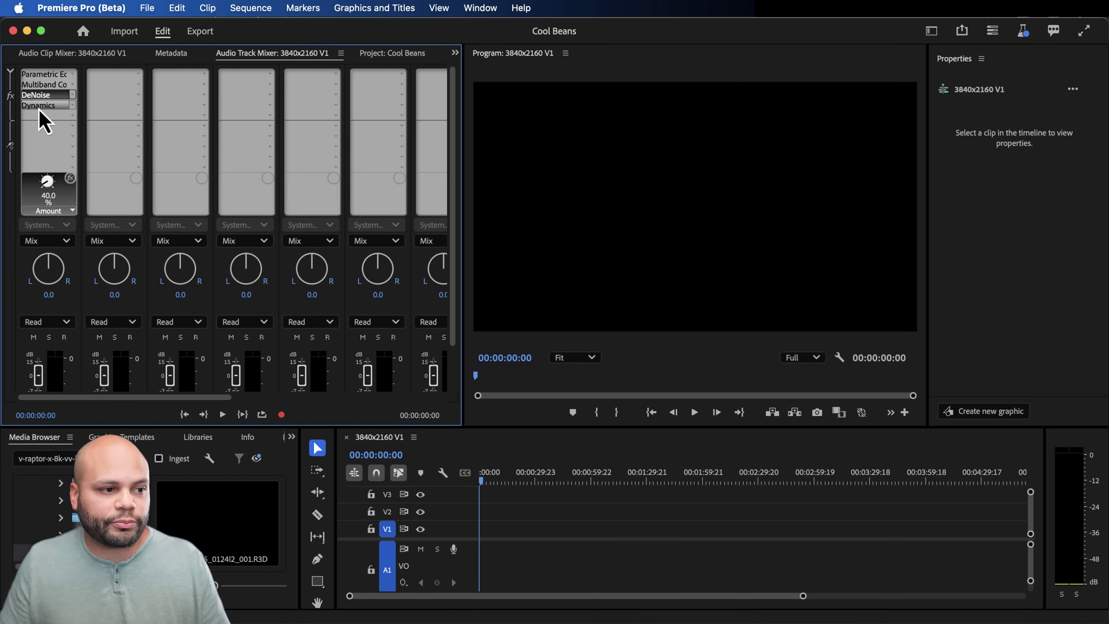
left_click(40, 105)
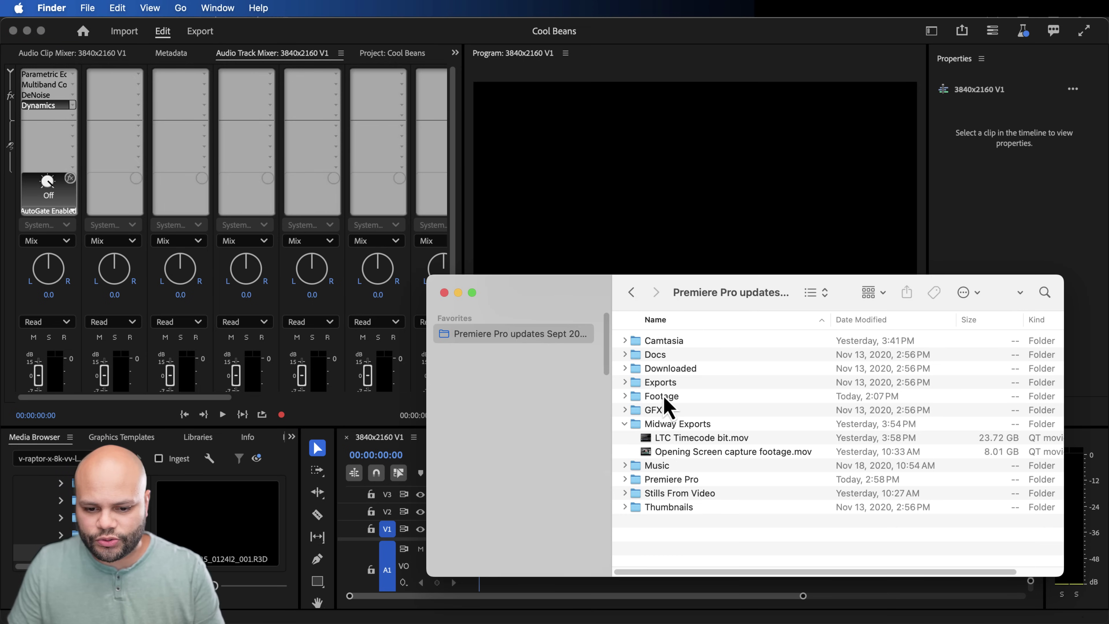
double_click(665, 398)
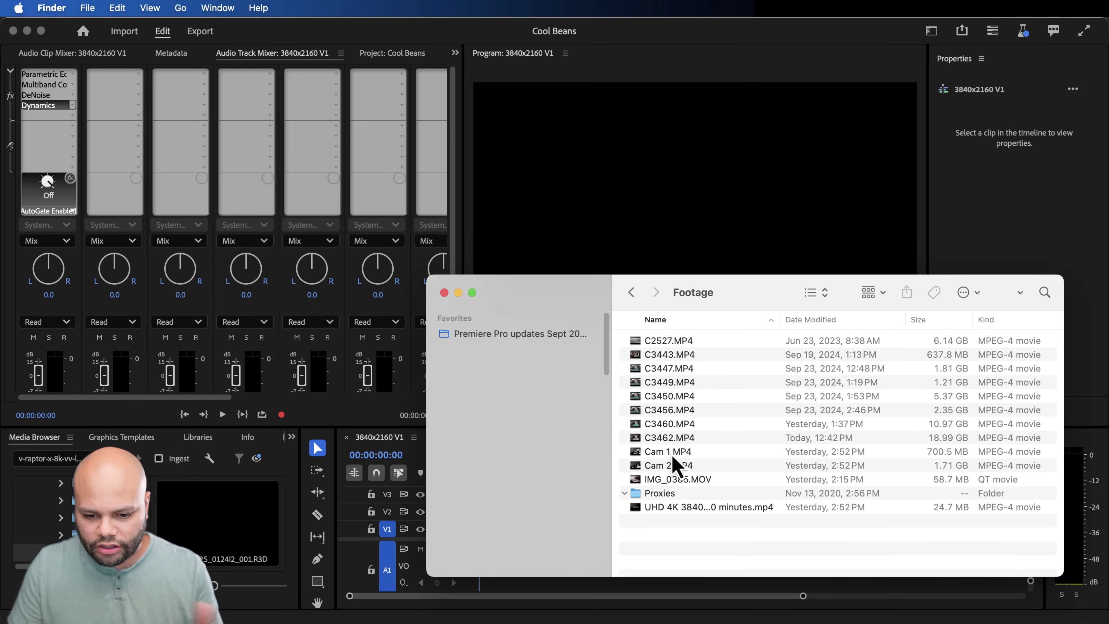
Step: Quick Look C2527.MP4, scrubbing to the wide park shot, then drag it into the sequence
left_click(686, 344)
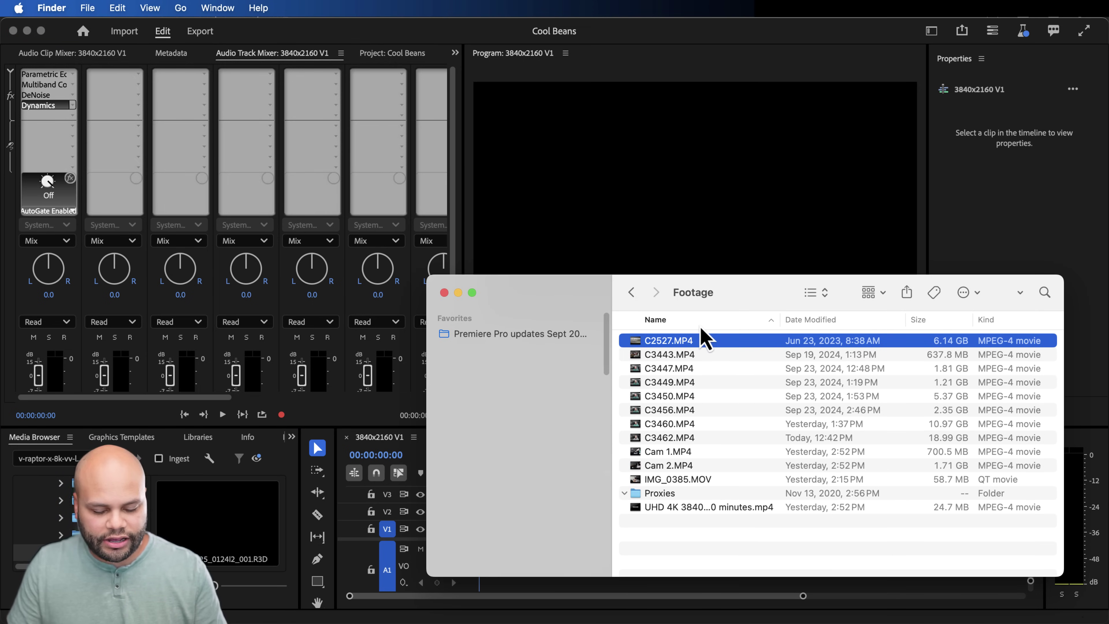
key("space")
left_click(348, 563)
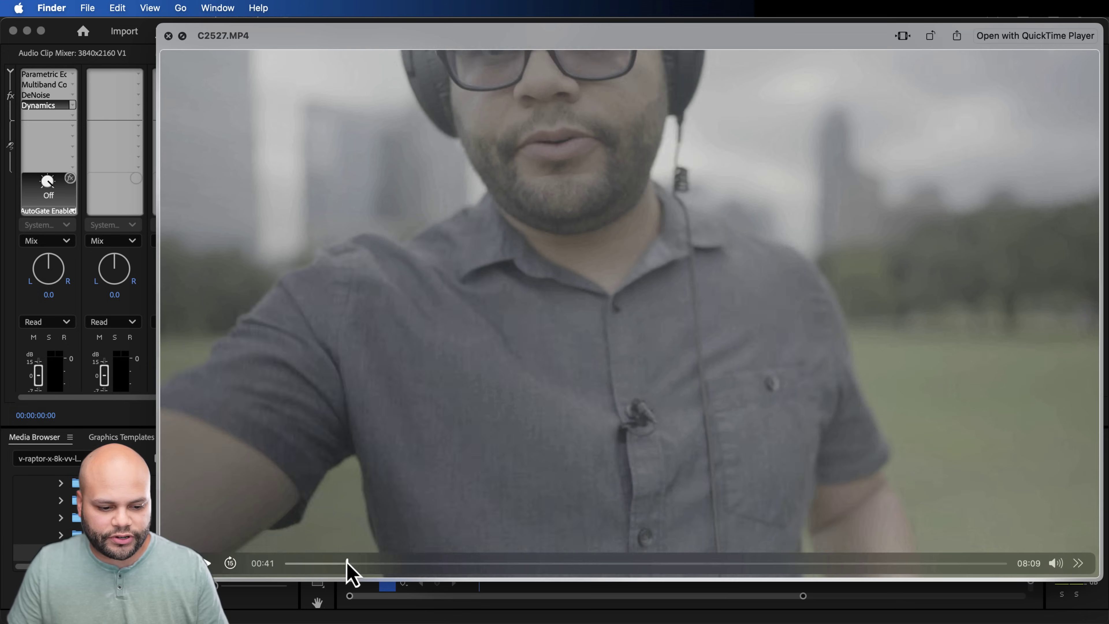
left_click_drag(348, 564, 593, 564)
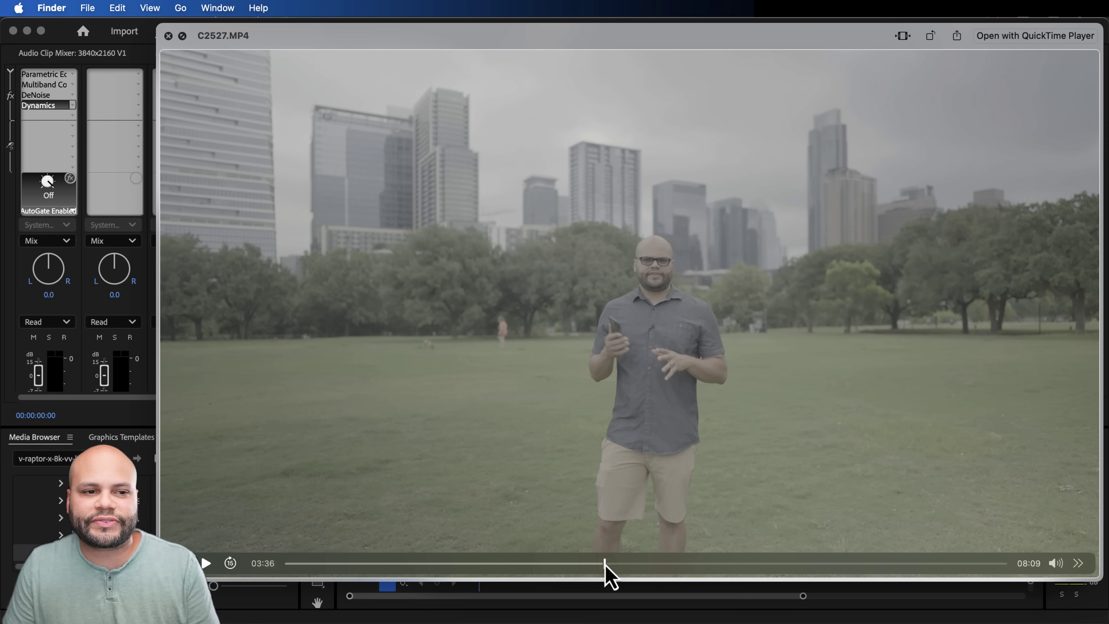
left_click_drag(605, 564, 612, 567)
key("space")
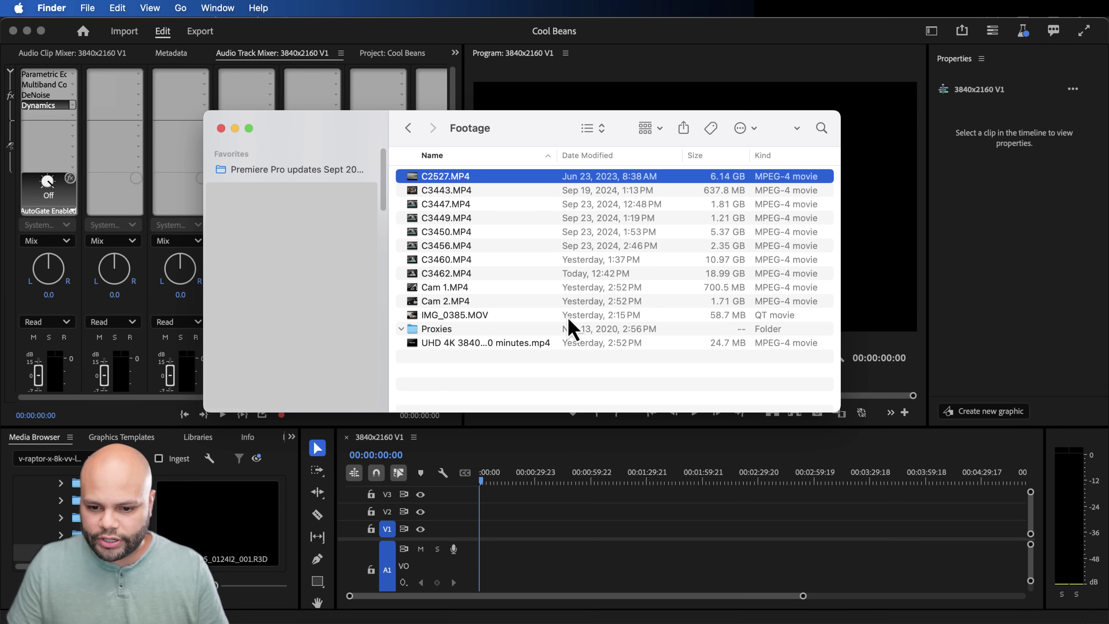
left_click_drag(442, 186, 495, 541)
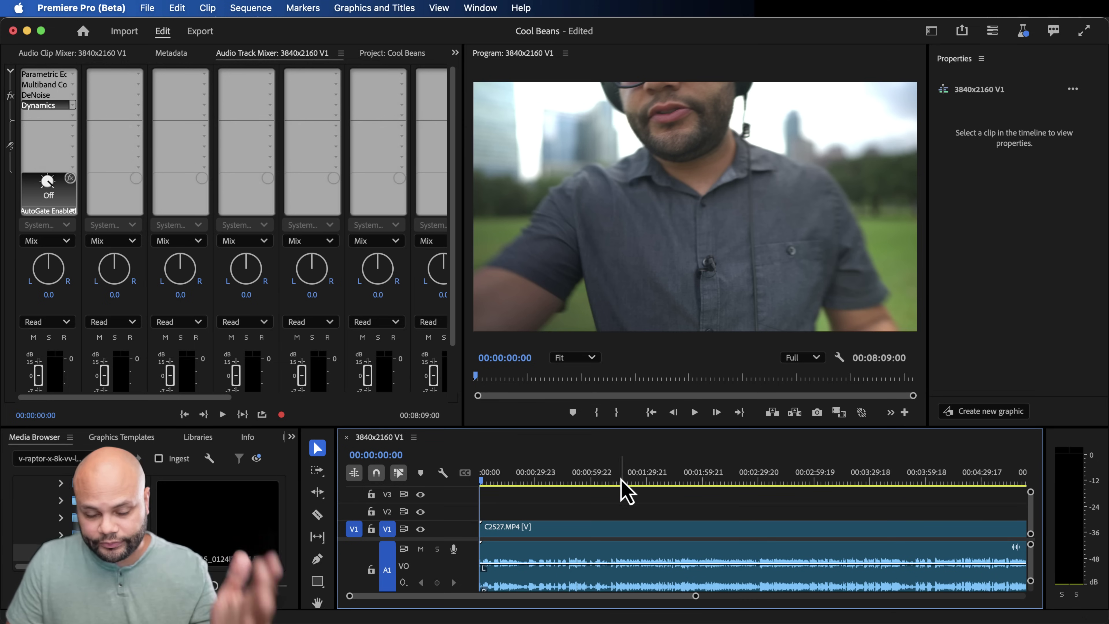
Step: Scrub the sequence playhead from 00:01:24:02 to about 00:01:37
left_click(635, 482)
left_click_drag(637, 481, 892, 488)
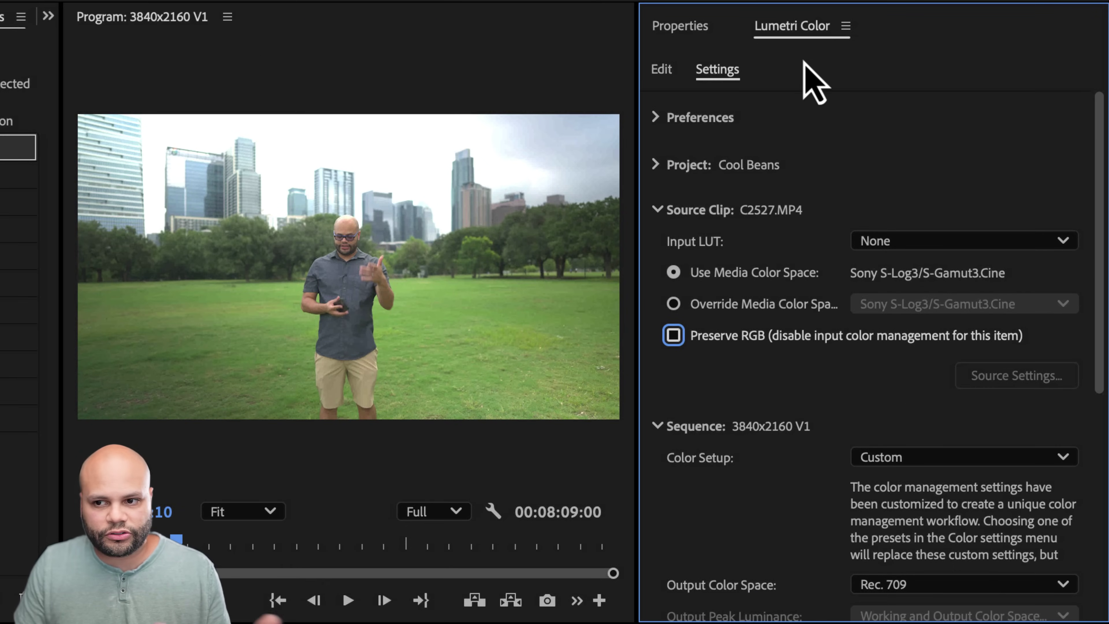
left_click(674, 336)
left_click(674, 335)
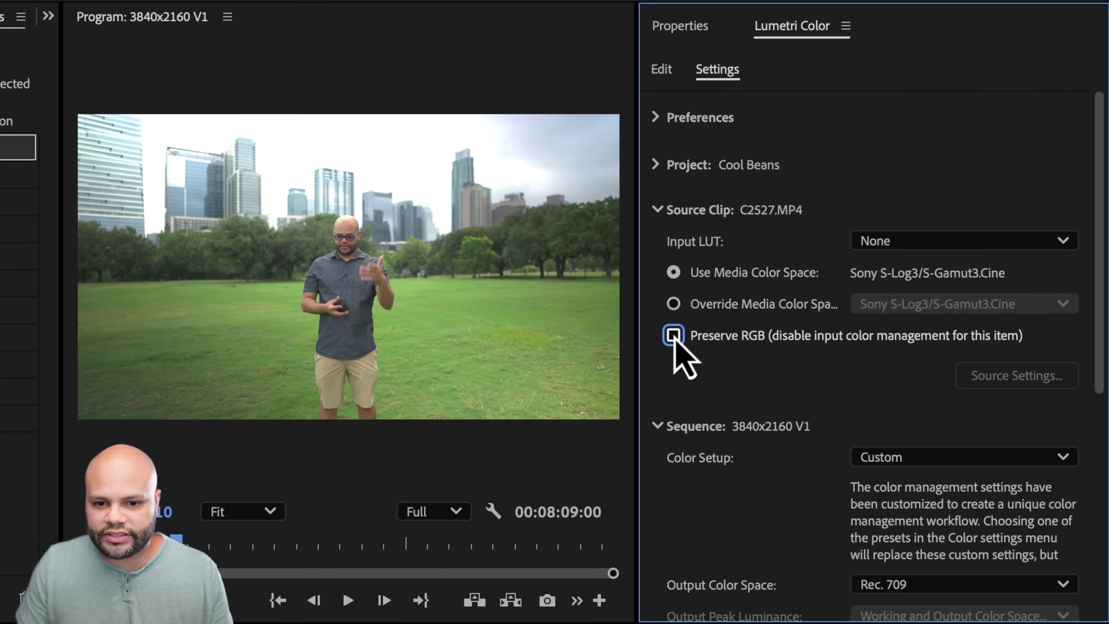
left_click(674, 336)
left_click(674, 336)
left_click(674, 337)
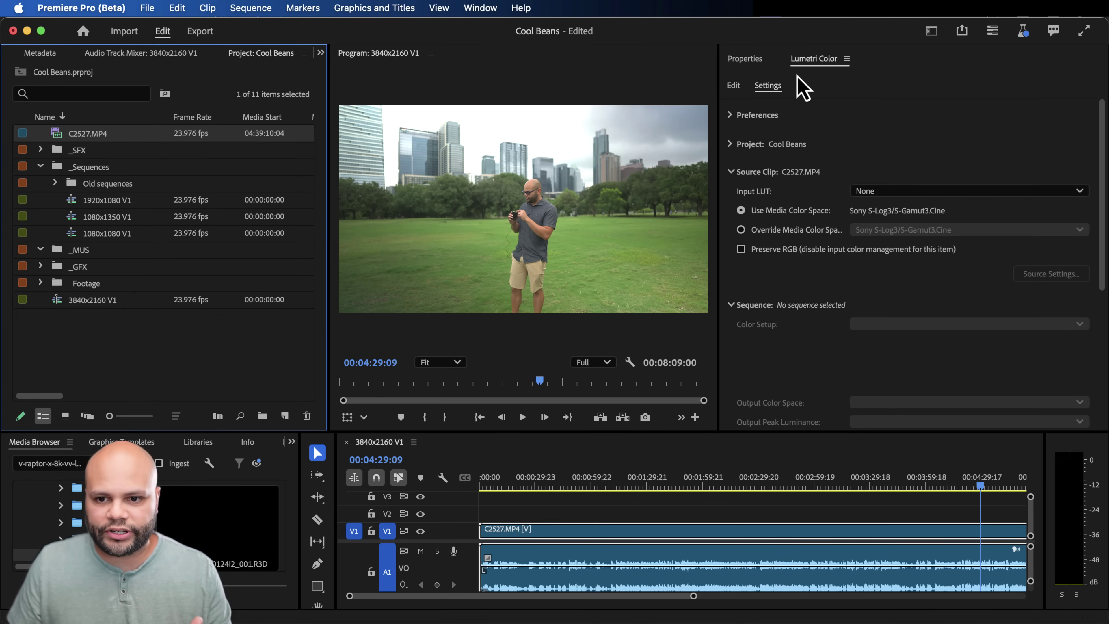
Step: Show the clip's Properties and Effect Controls, trying a left crop and returning it to 0%
left_click(742, 60)
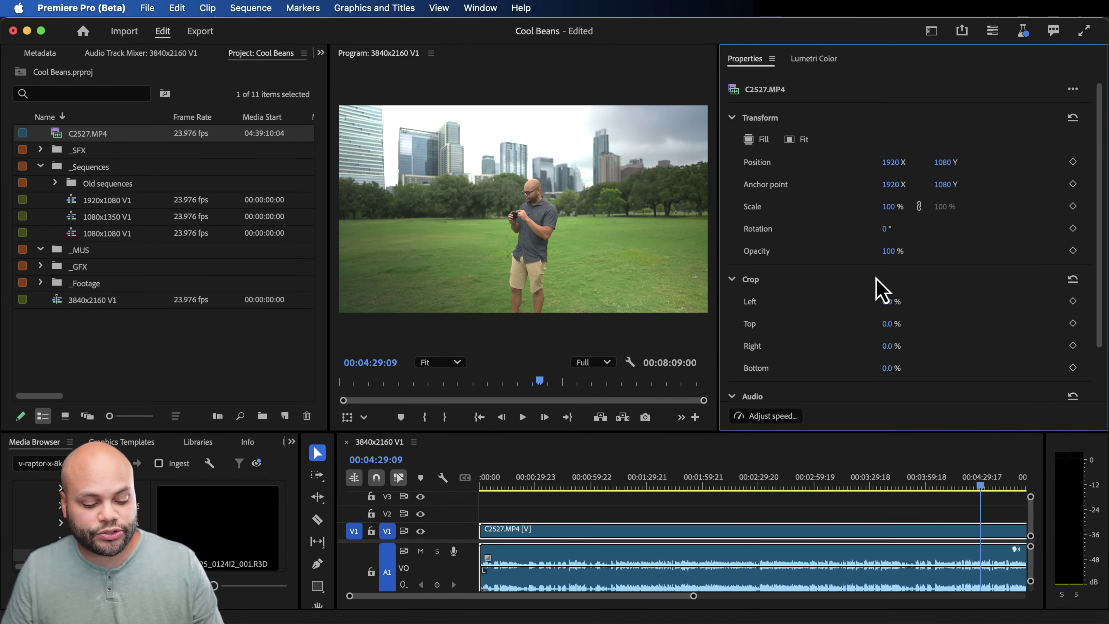
key("shift+5")
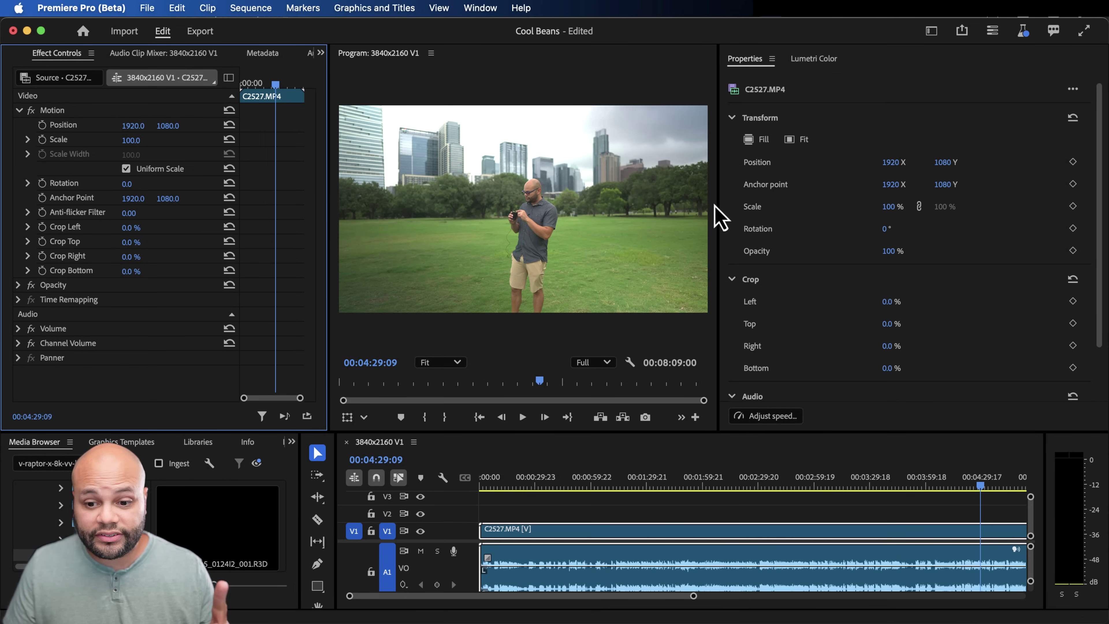
left_click(853, 319)
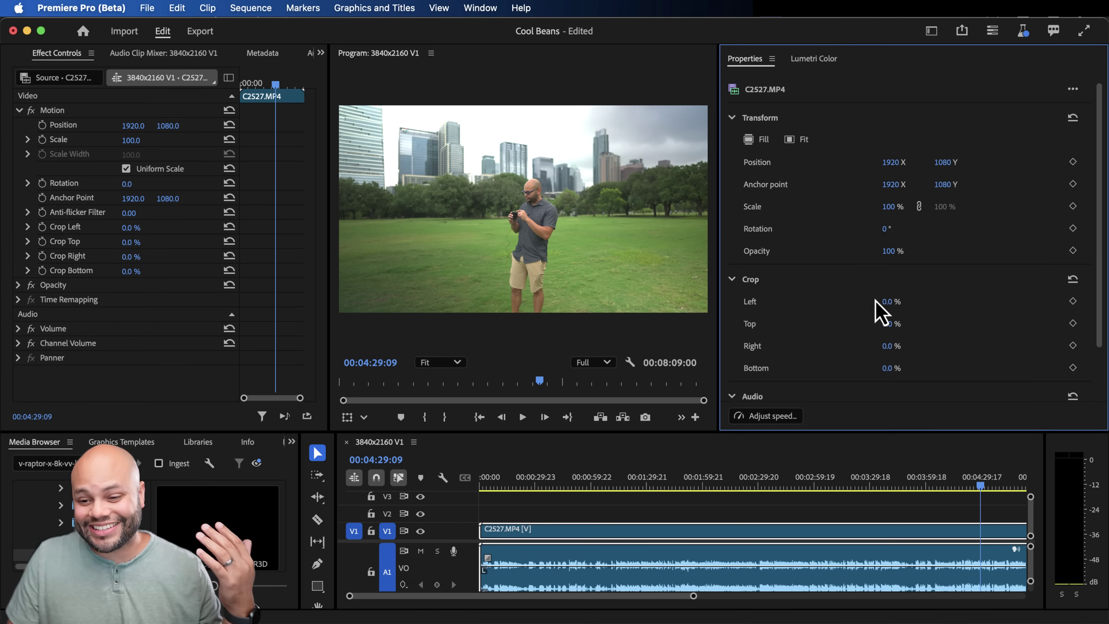
mouse_move(886, 306)
left_mouse_down()
mouse_move(924, 305)
mouse_move(872, 291)
left_mouse_up()
Step: Select the Motion effect to show its handles, then deselect all timeline clips
left_click(60, 113)
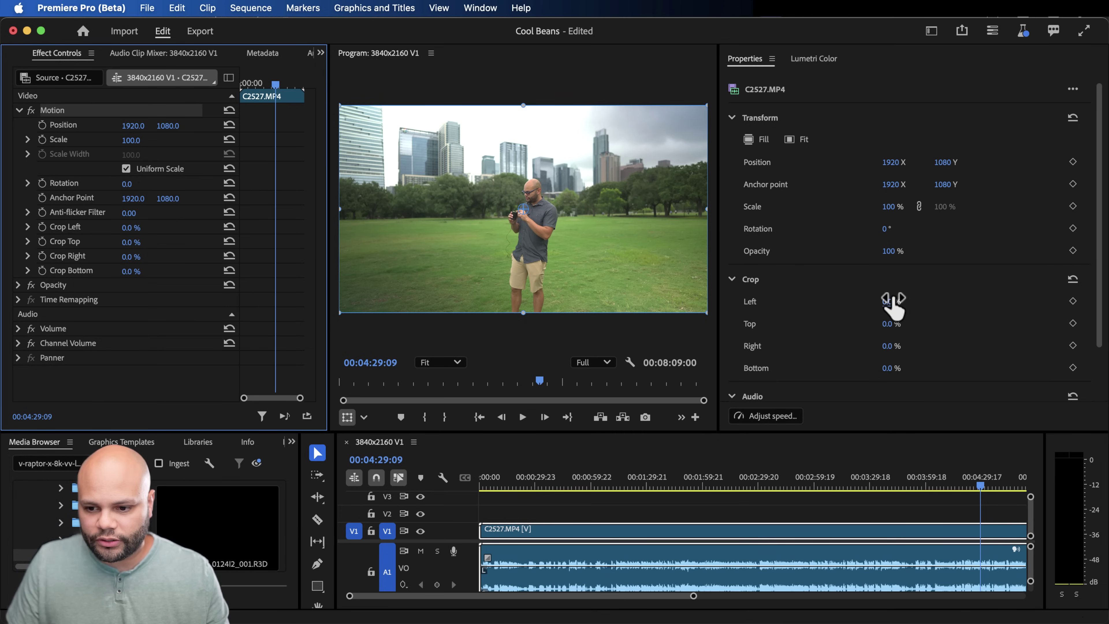
scroll(805, 330, "down", 3)
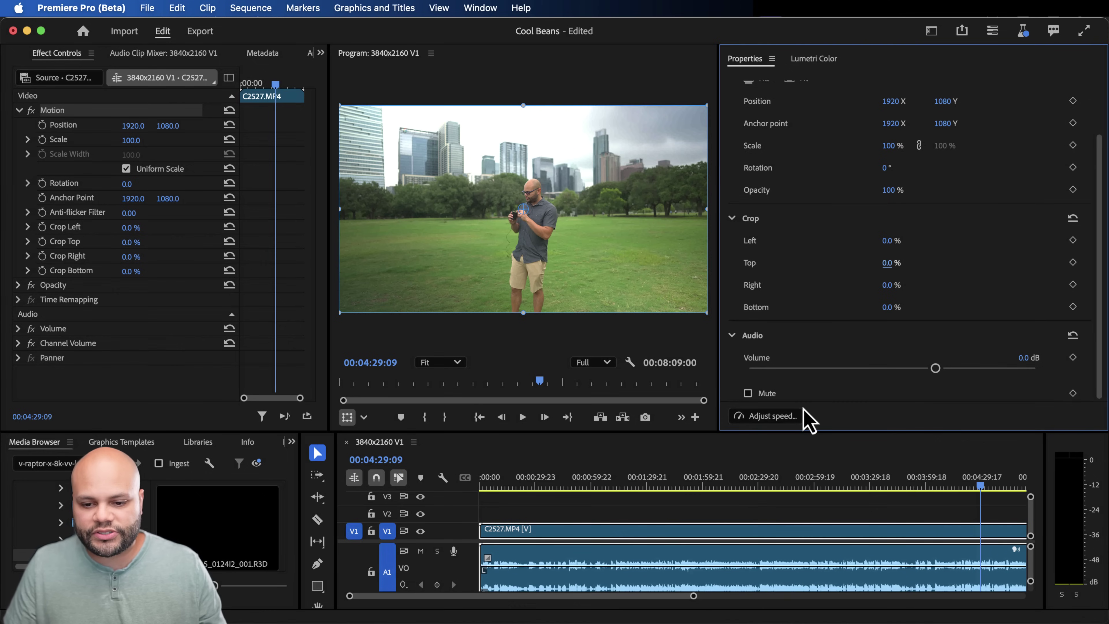
left_click(694, 575)
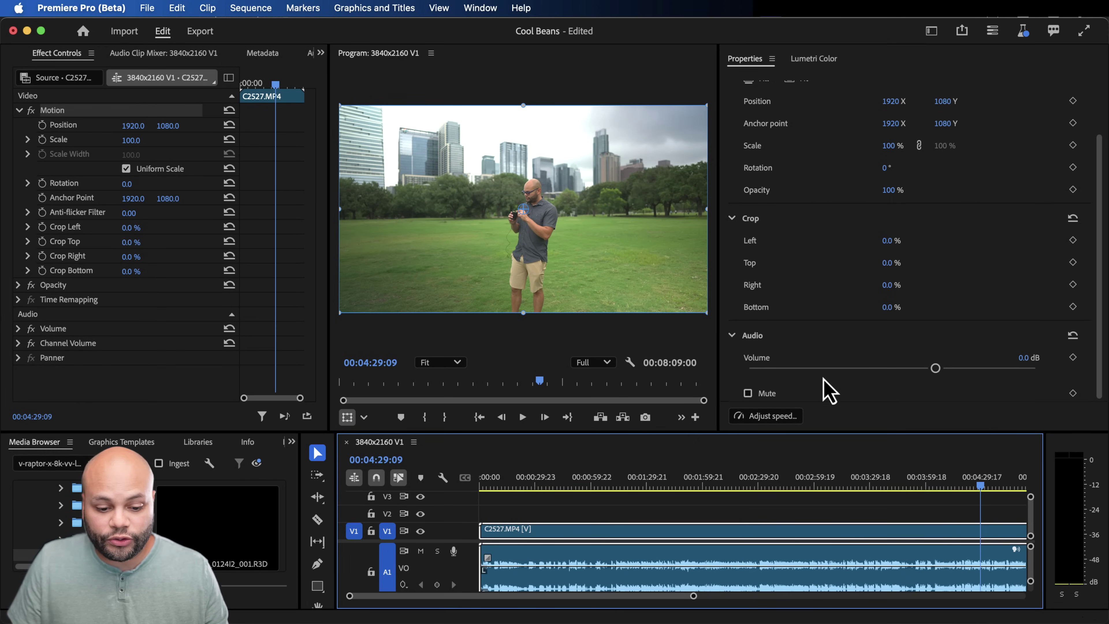
key("super+shift+a")
Step: Draw a rectangle graphic over the program image and turn on on-monitor editing handles
left_click(318, 585)
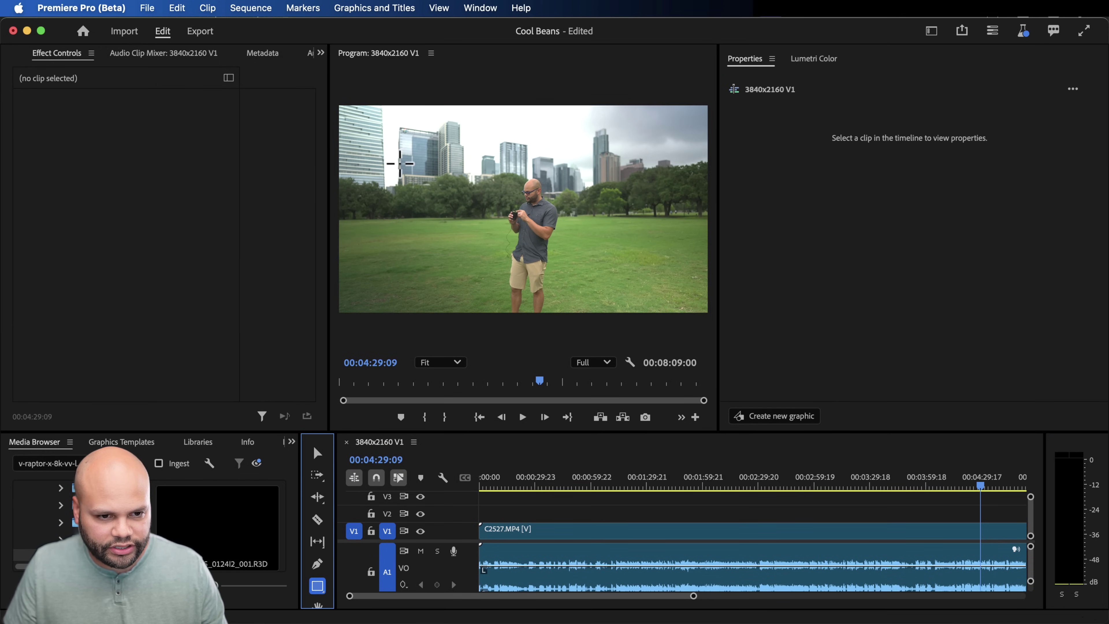
left_click_drag(401, 157, 531, 269)
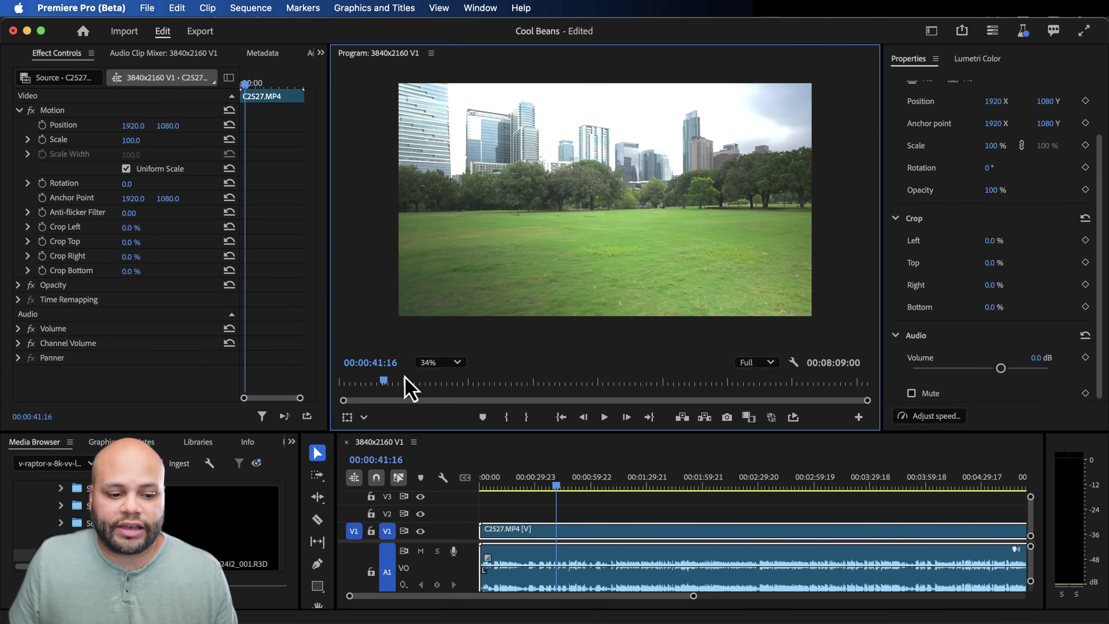
left_click(350, 421)
left_click(365, 418)
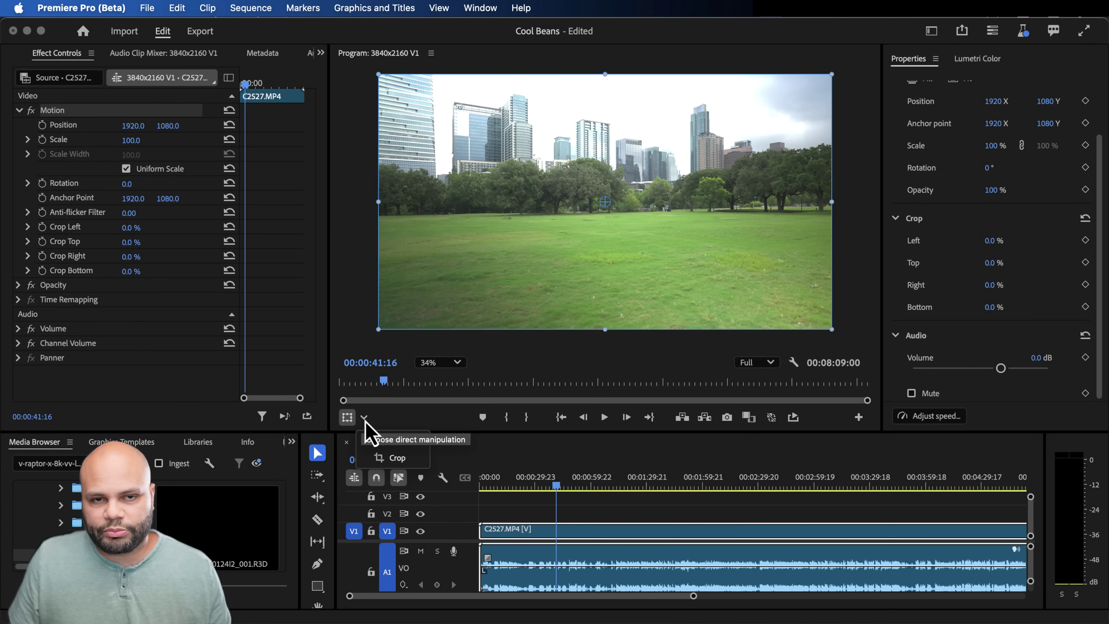
left_click(365, 419)
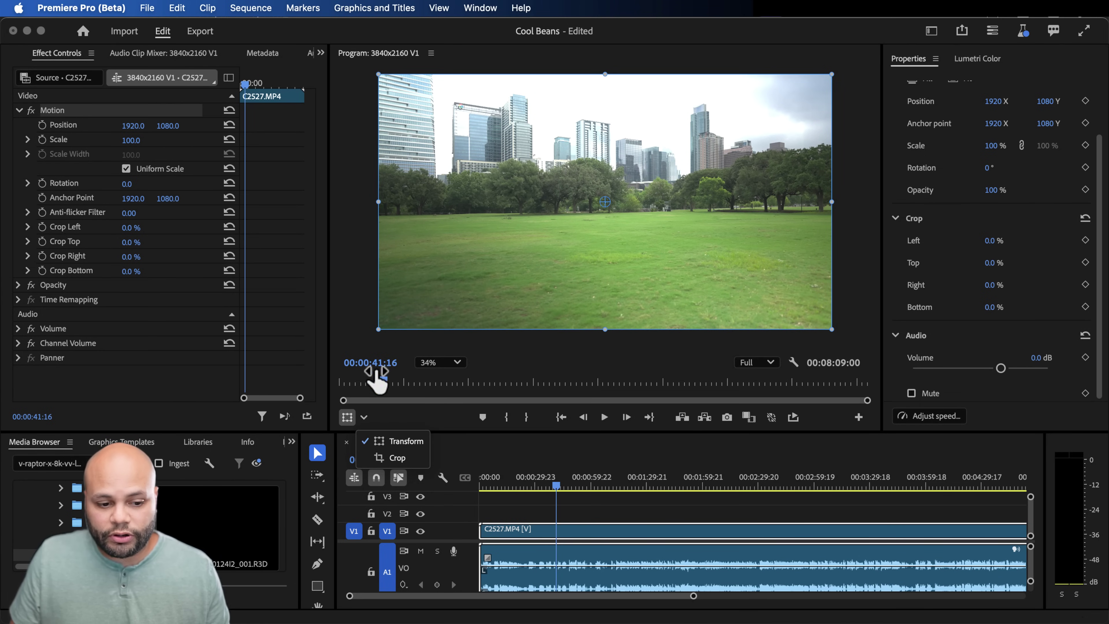
left_click(365, 419)
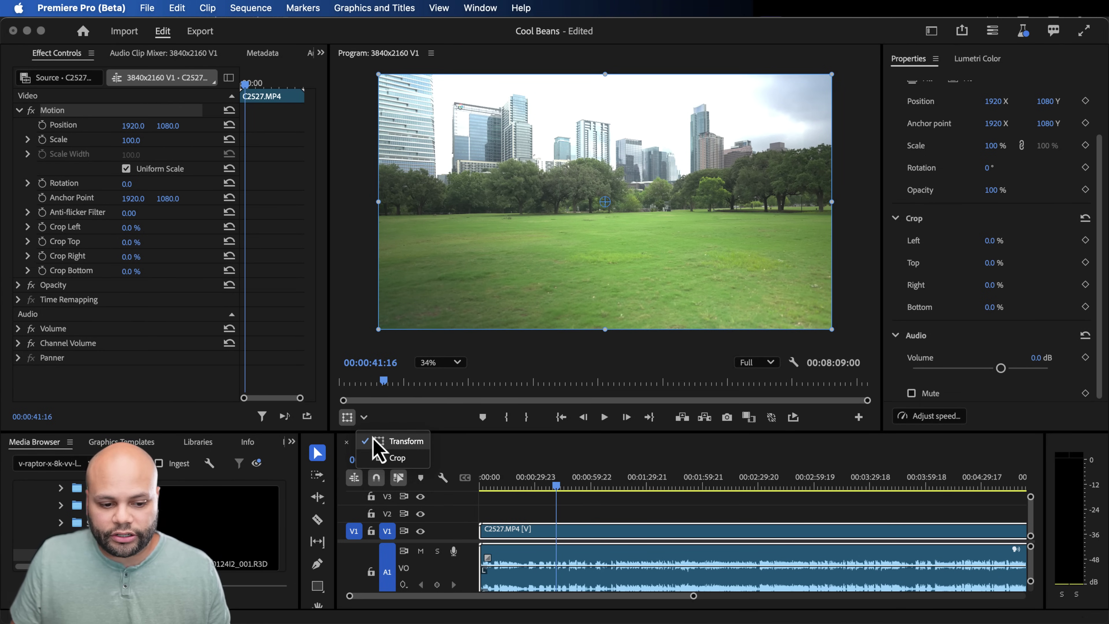
Step: In Transform mode, scale the clip to 91.8% and move it, then undo back to 100%
left_click(395, 446)
left_click_drag(379, 328, 515, 317)
mouse_move(589, 222)
left_mouse_down()
mouse_move(626, 228)
mouse_move(612, 181)
mouse_move(611, 241)
mouse_move(609, 231)
left_mouse_up()
key("super+z")
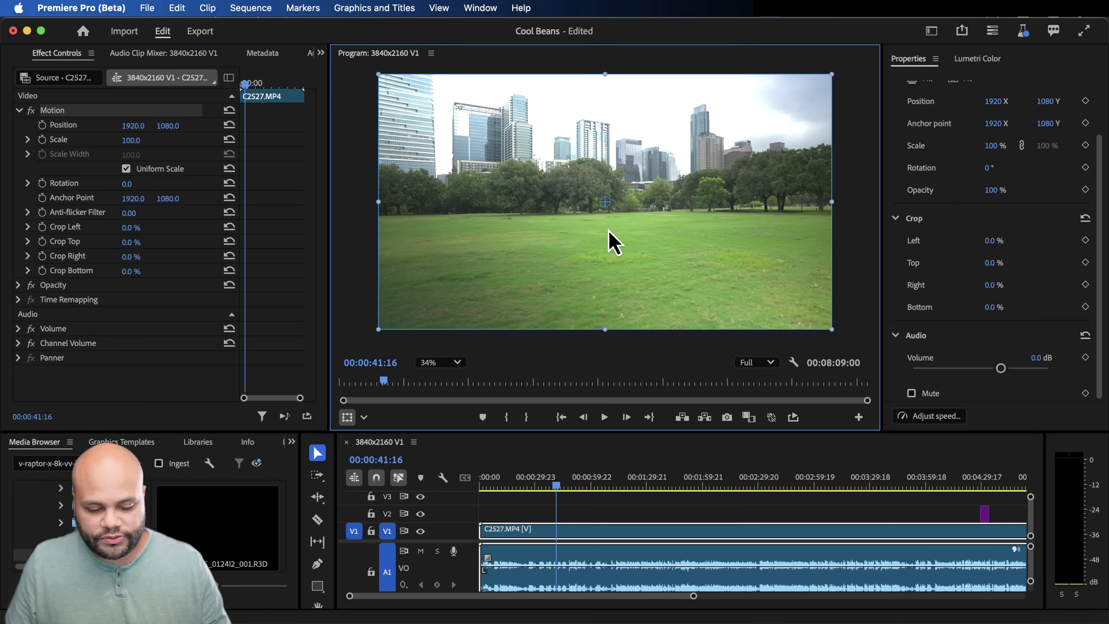
left_click(364, 417)
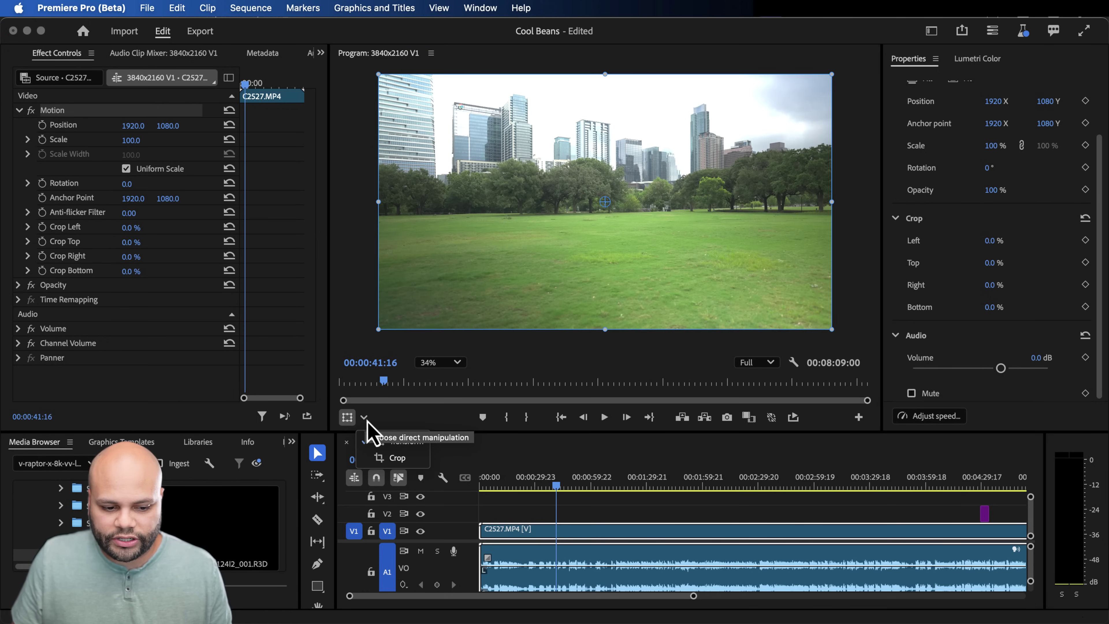
Step: Crop the park clip's left, right, top and bottom on the monitor, then undo back to 0%
left_click(395, 458)
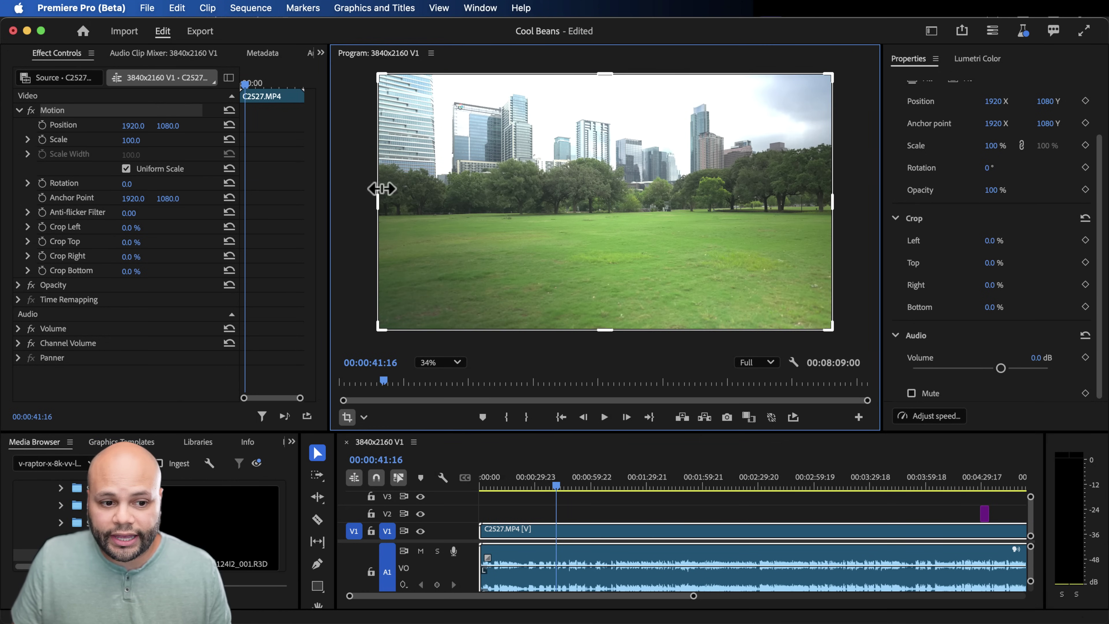
left_click_drag(377, 199, 563, 196)
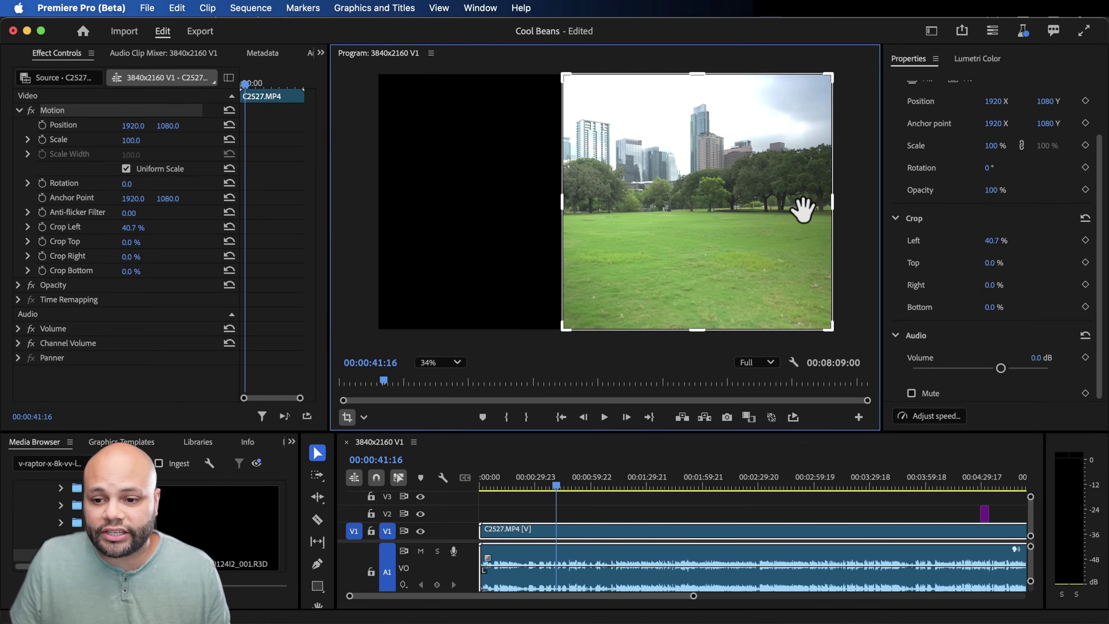
left_click_drag(832, 203, 718, 217)
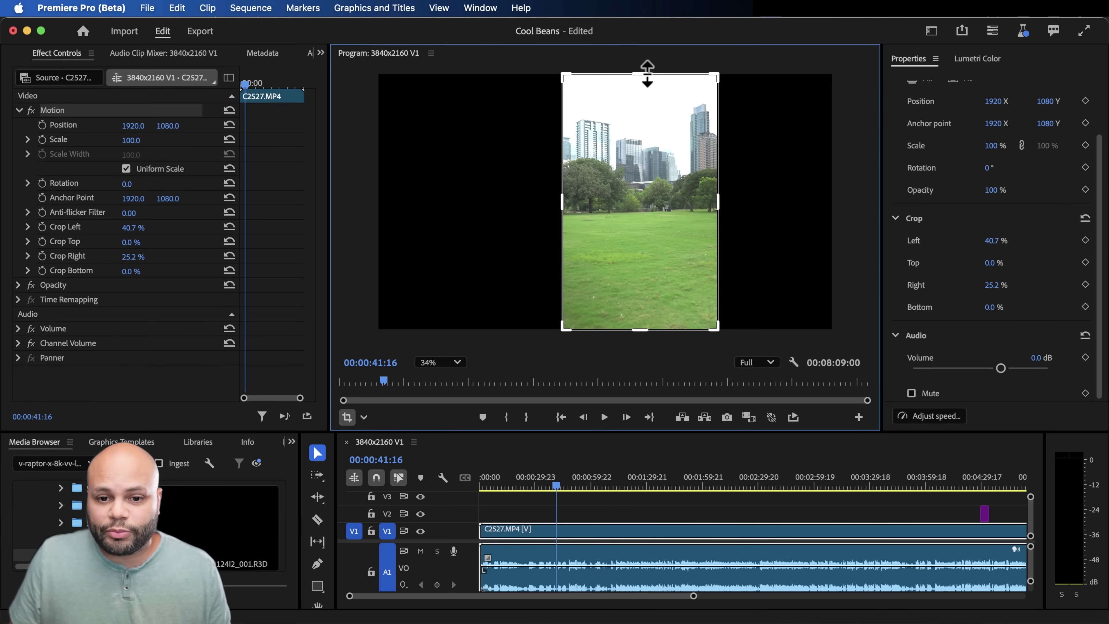
left_click_drag(648, 72, 644, 135)
left_click_drag(643, 330, 636, 277)
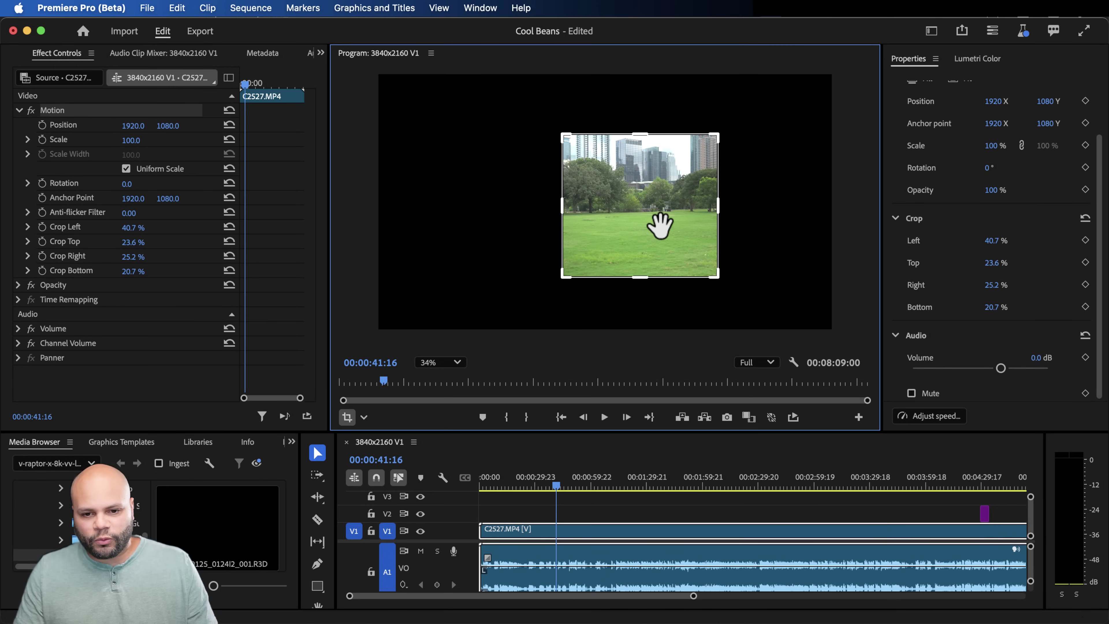
key("super+z")
key("super+z")
key("super+z")
key("super+z")
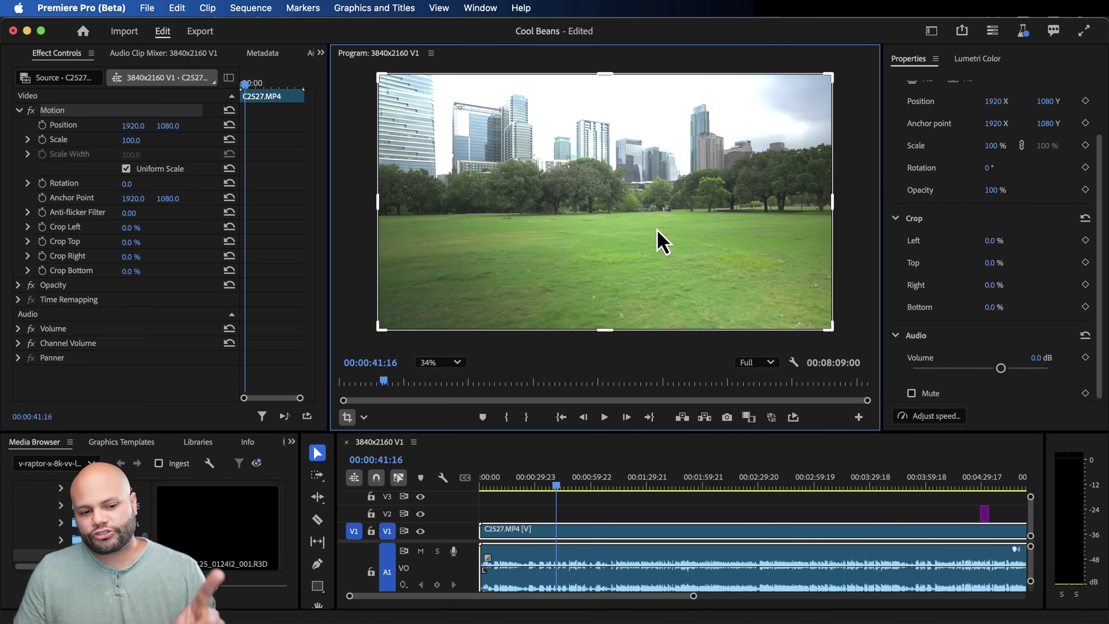
Step: Open and dismiss the Program Monitor's context menu, then scroll the view up
right_click(560, 221)
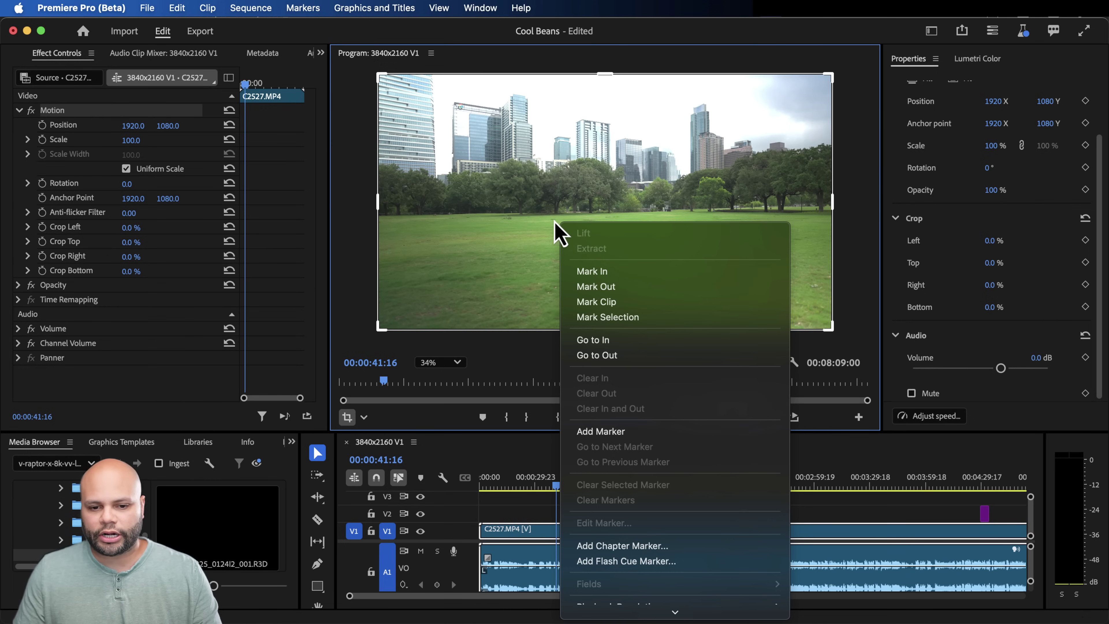
left_click(523, 288)
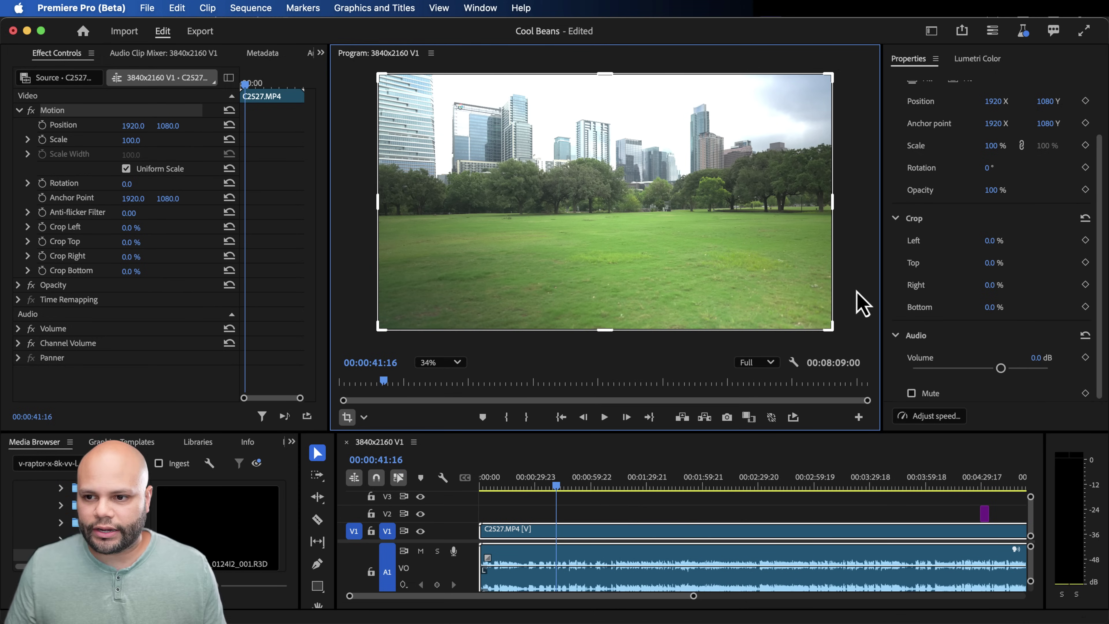
scroll(965, 230, "up", 3)
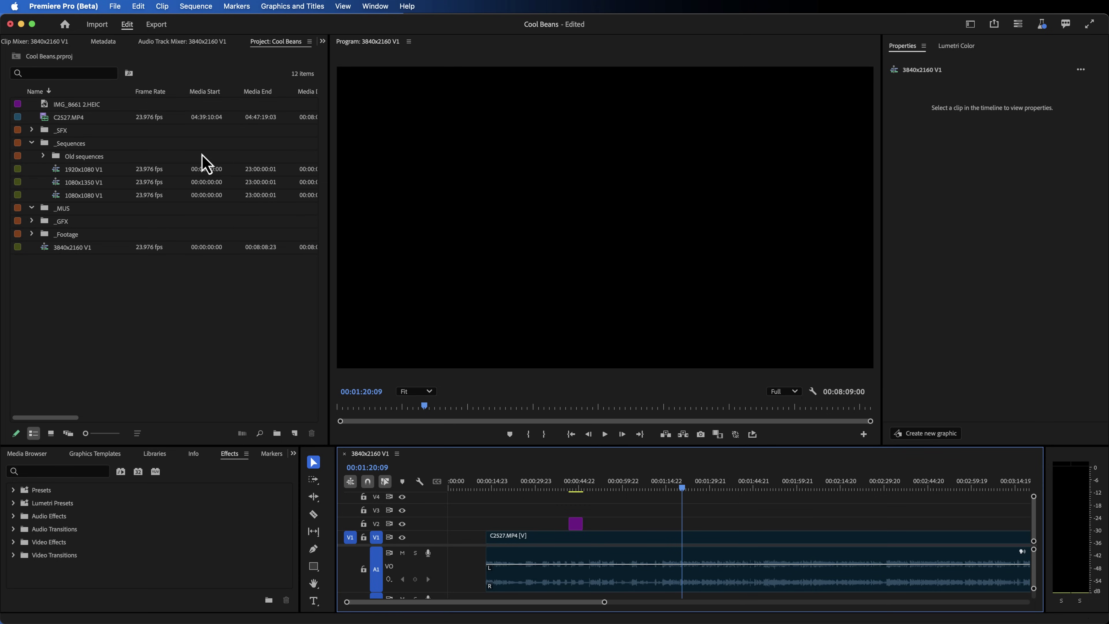
Step: Place IMG_8661 2.HEIC on V2, try Fill and Fit, and settle on Fill at 127%
left_click_drag(75, 113, 678, 522)
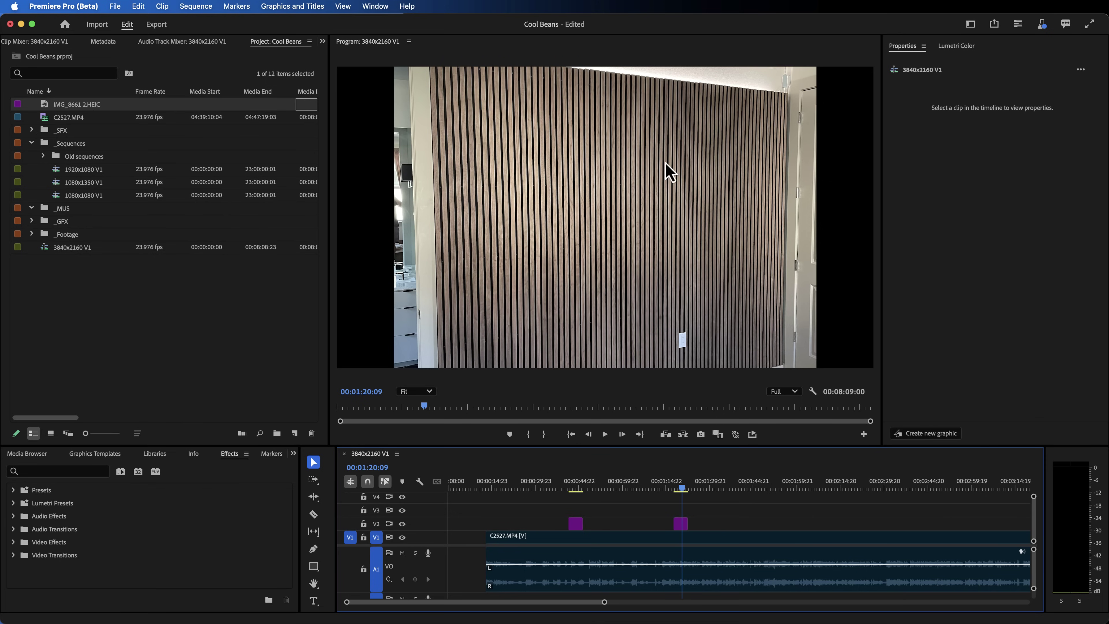
left_click(682, 527)
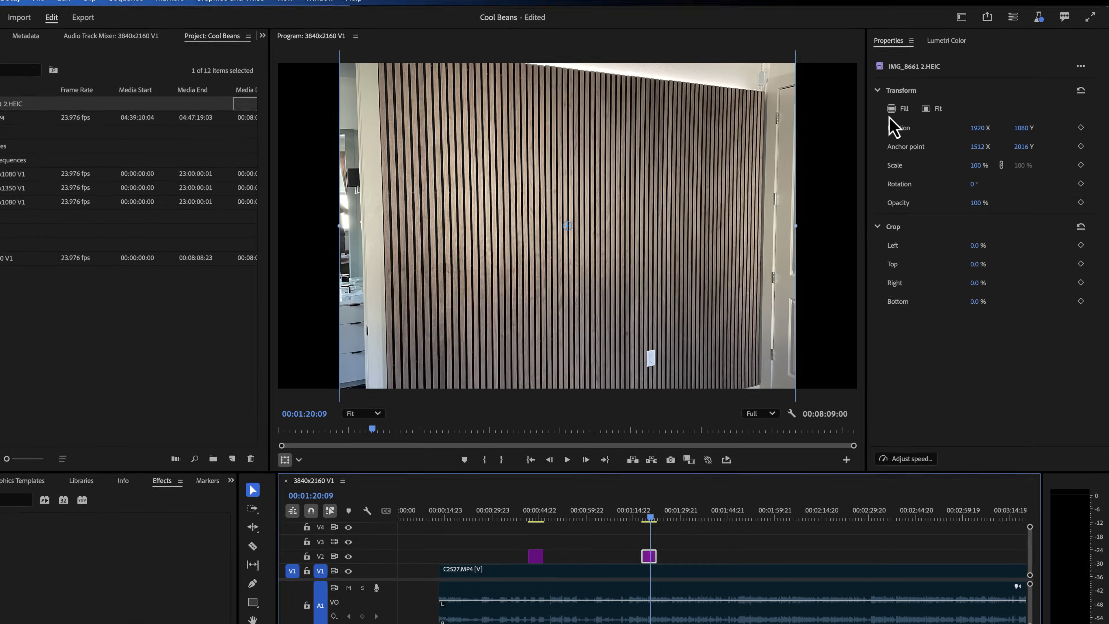
left_click(907, 110)
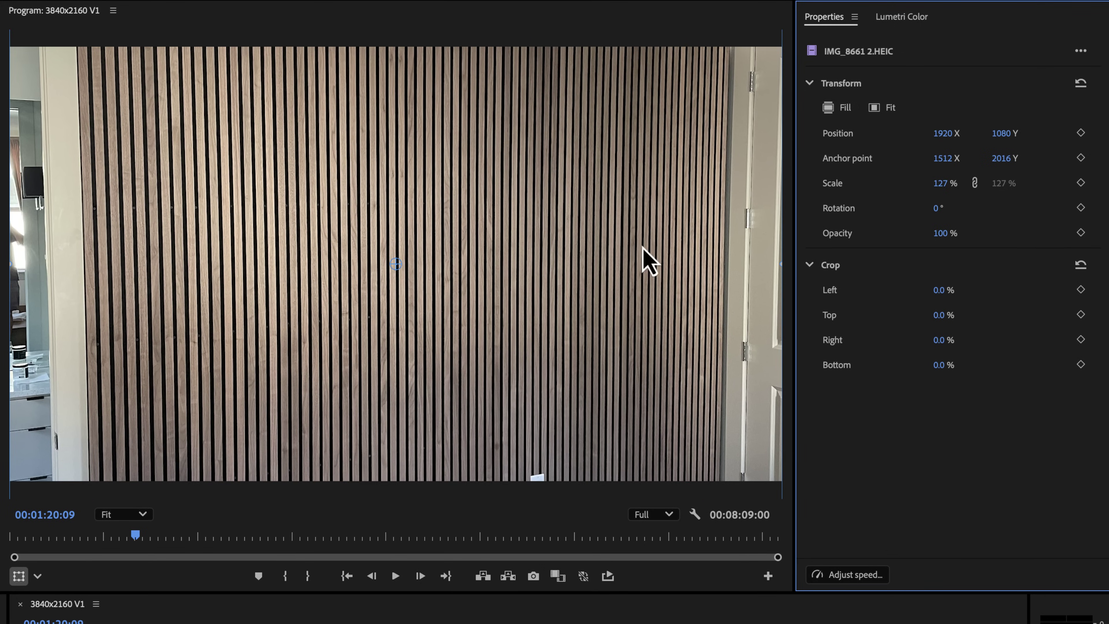
scroll(426, 136, "down", 5)
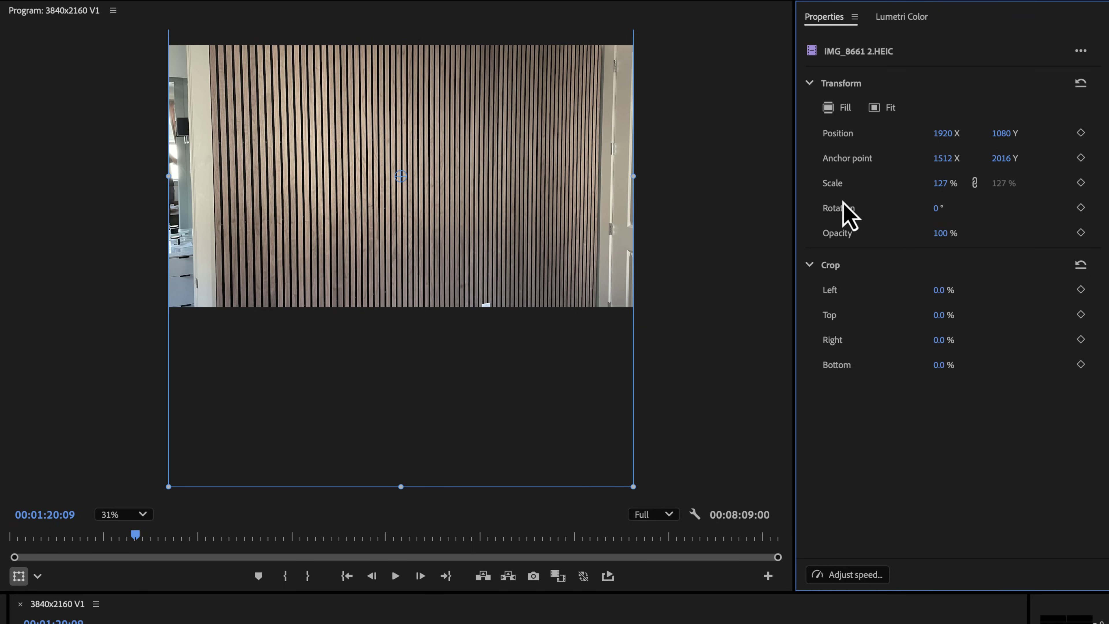
left_click(876, 113)
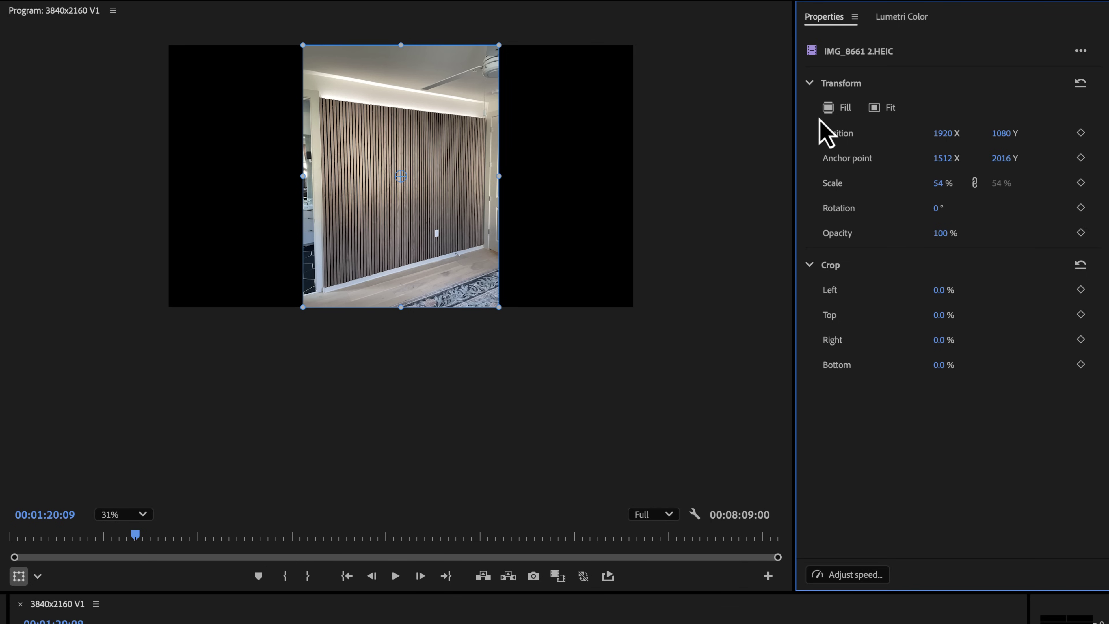
left_click(839, 108)
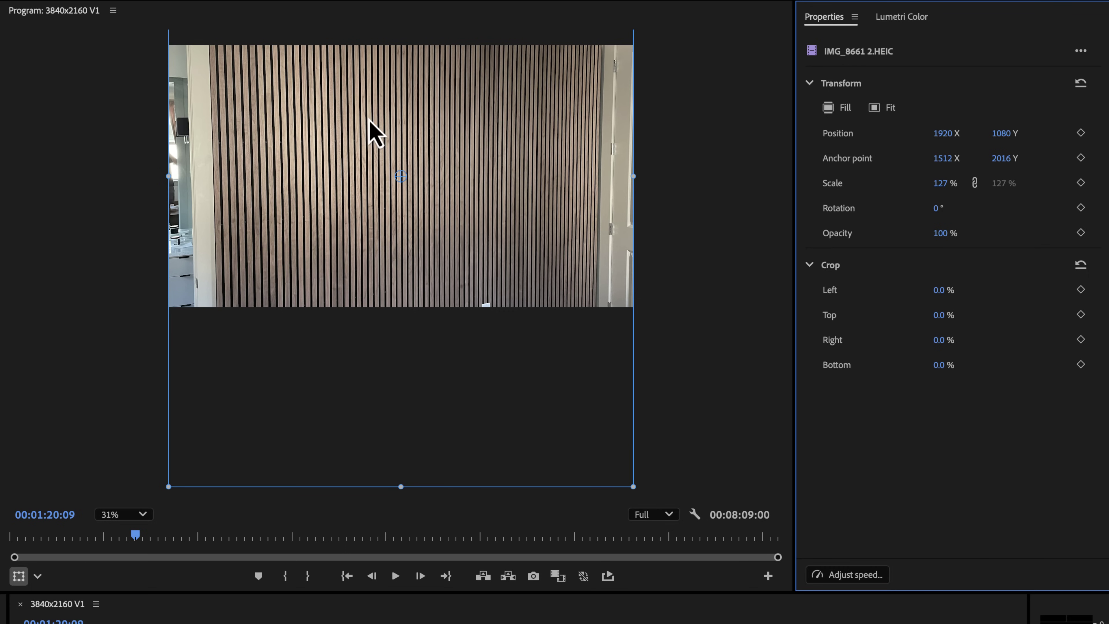
Step: Drag the wall photo down, then back up near centre at 1897.9 x 1024.6
right_click(380, 118)
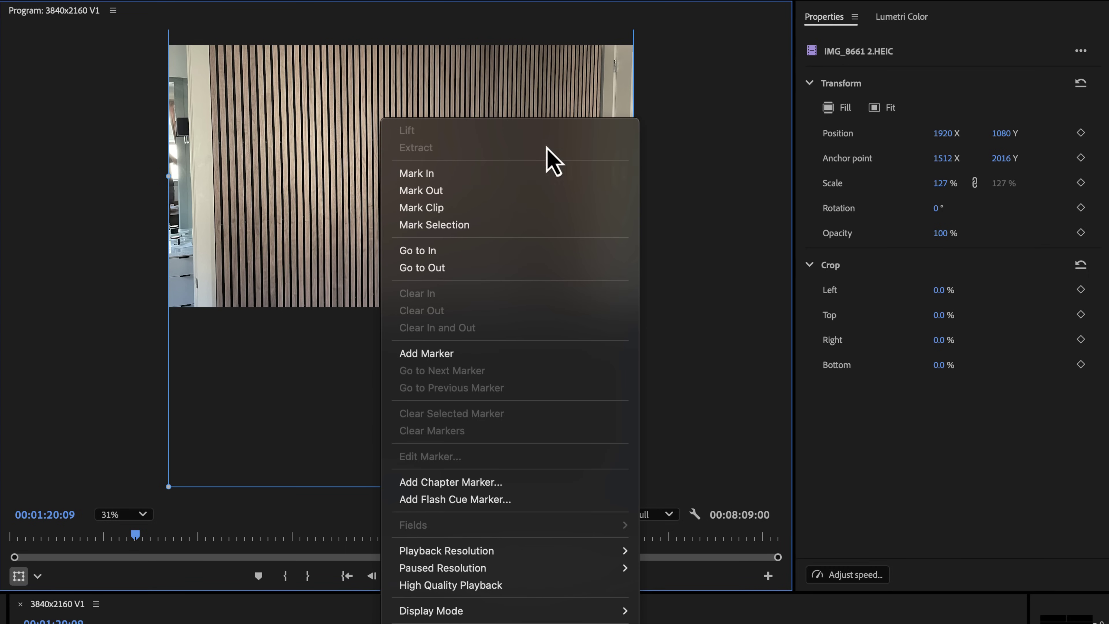
left_click(545, 230)
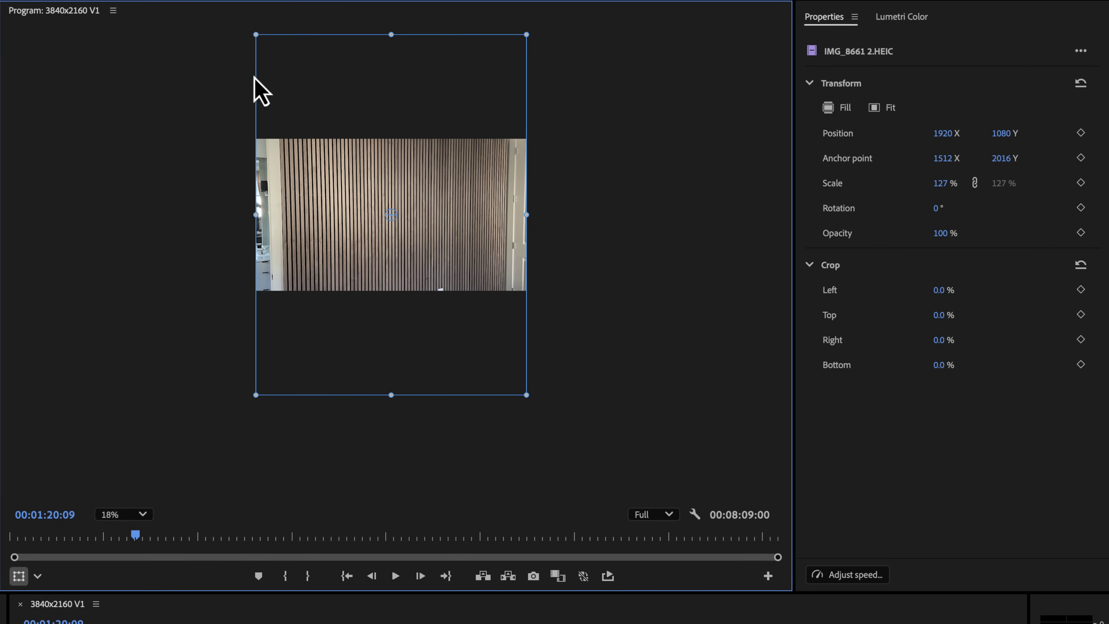
mouse_move(338, 197)
left_mouse_down()
mouse_move(339, 253)
mouse_move(340, 155)
mouse_move(337, 257)
mouse_move(343, 181)
mouse_move(346, 218)
mouse_move(342, 201)
left_mouse_up()
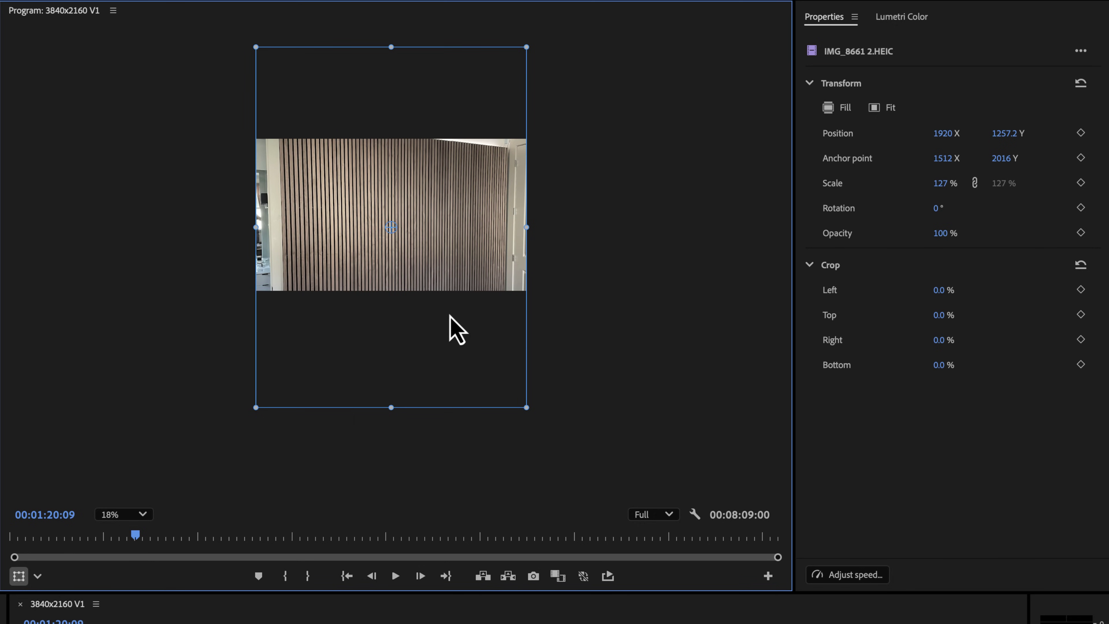
left_click_drag(419, 210, 417, 194)
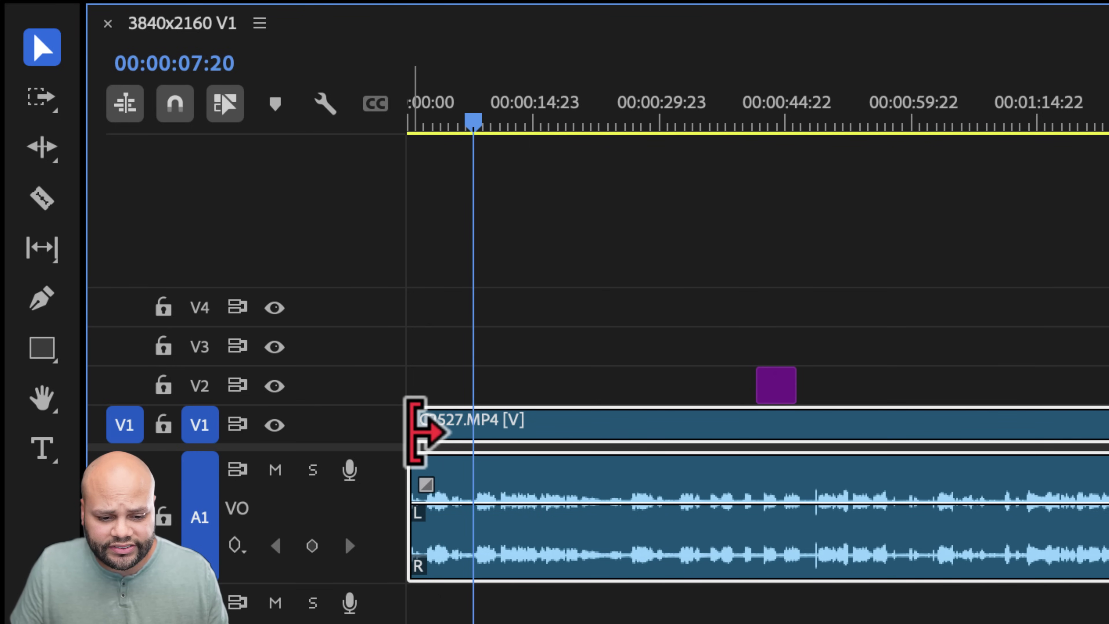
Step: Trim C2527.MP4's start by about +00:00:13:05, leaving a gap at the sequence start
left_click_drag(426, 430, 526, 437)
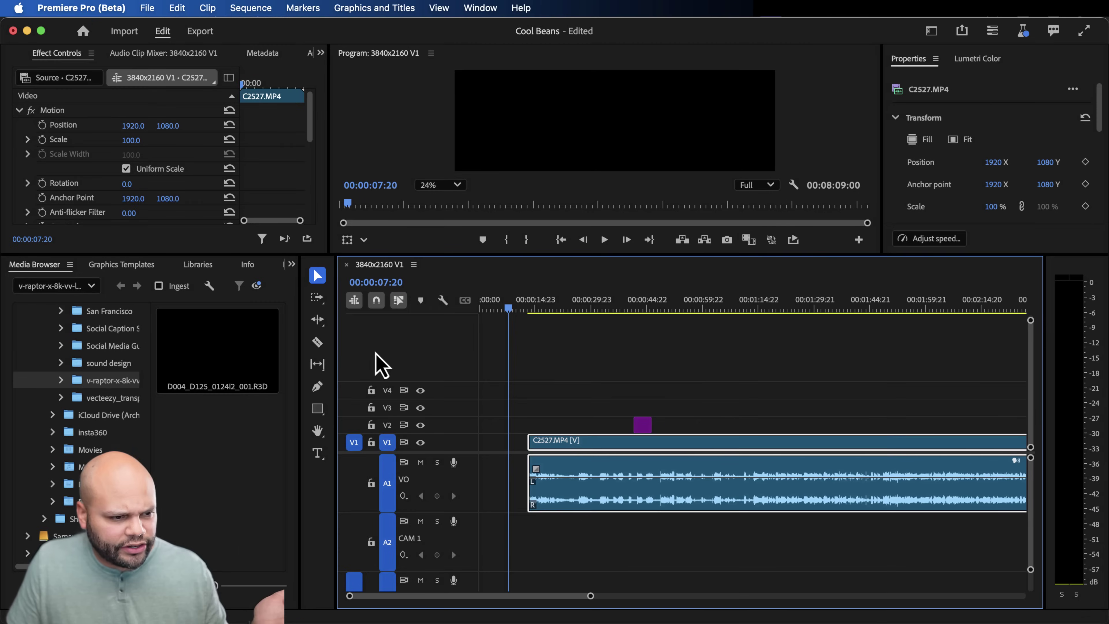
key("shift+7")
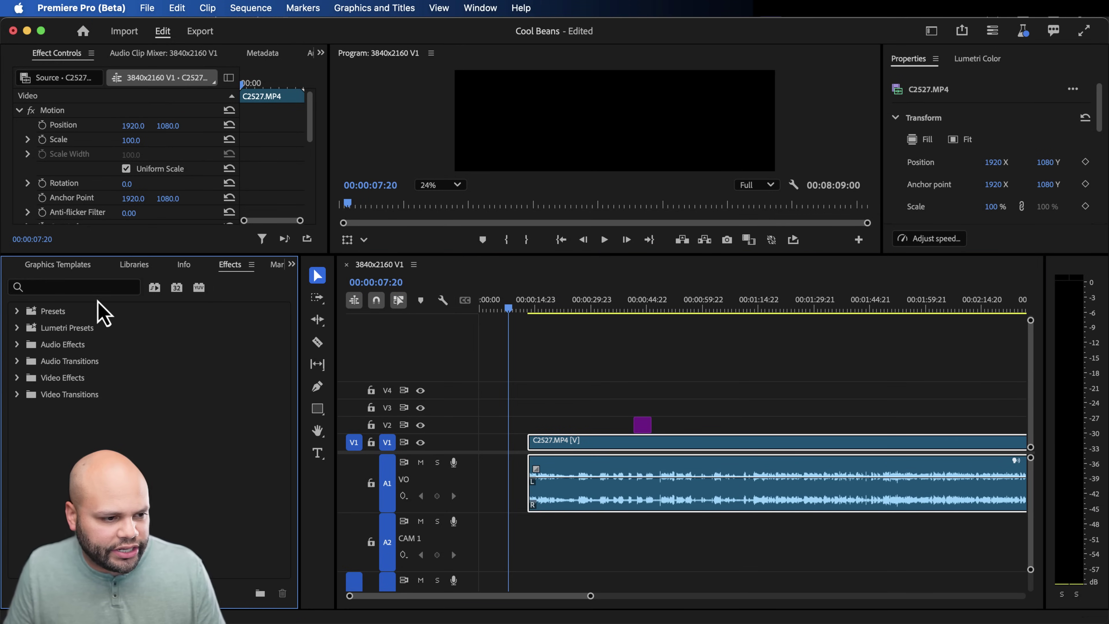
Step: Search the Effects panel for 'obsol', clear the search, and expand the Video Effects categories
left_click(94, 288)
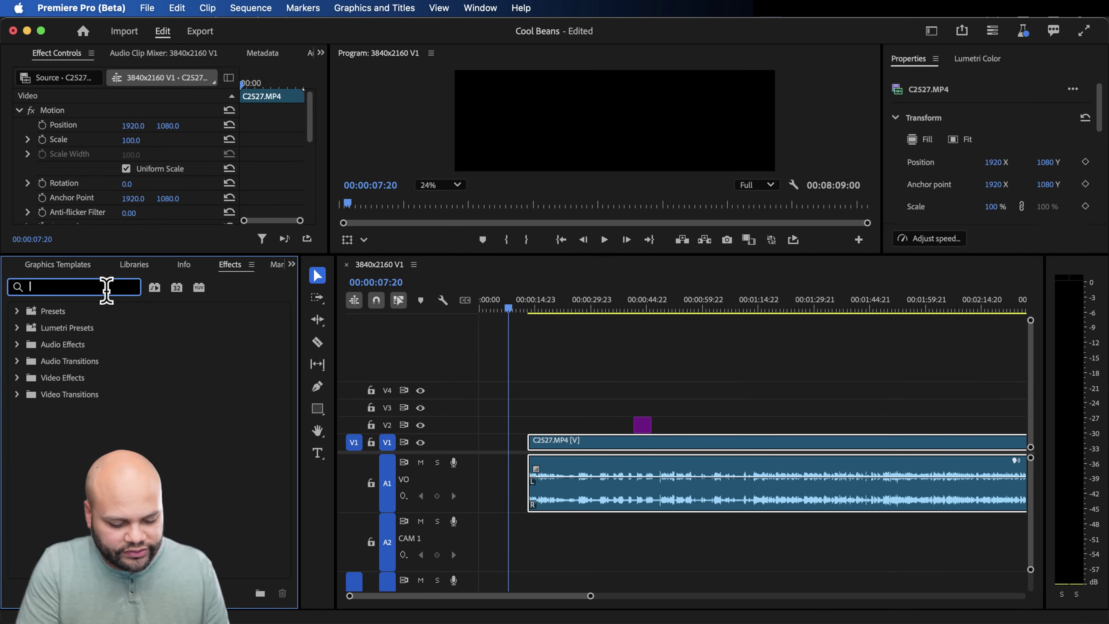
type("obsol")
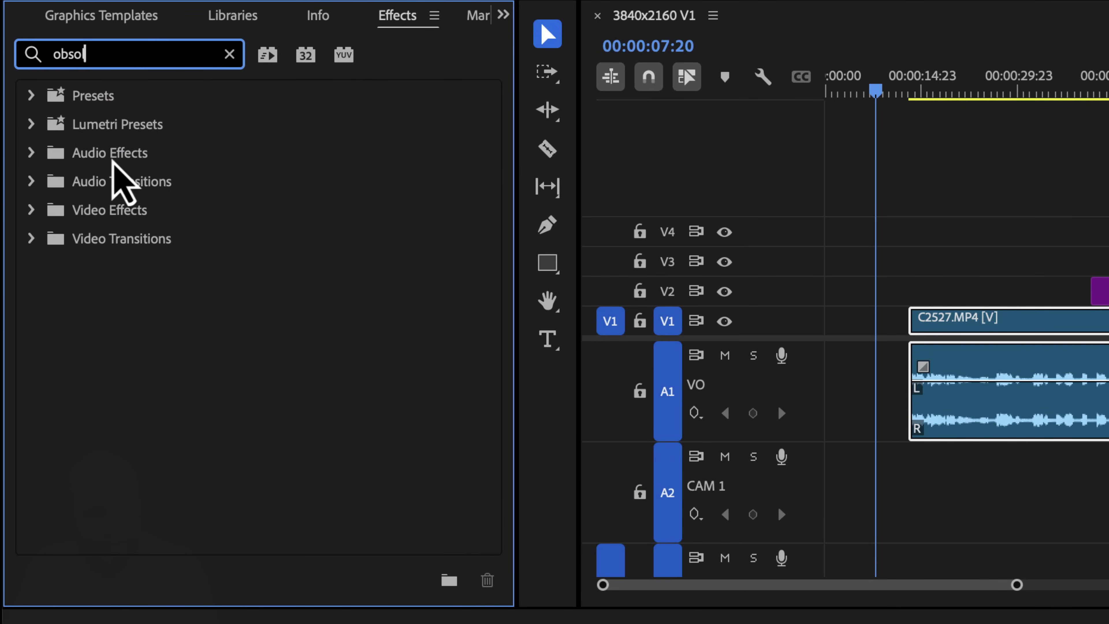
left_click(32, 216)
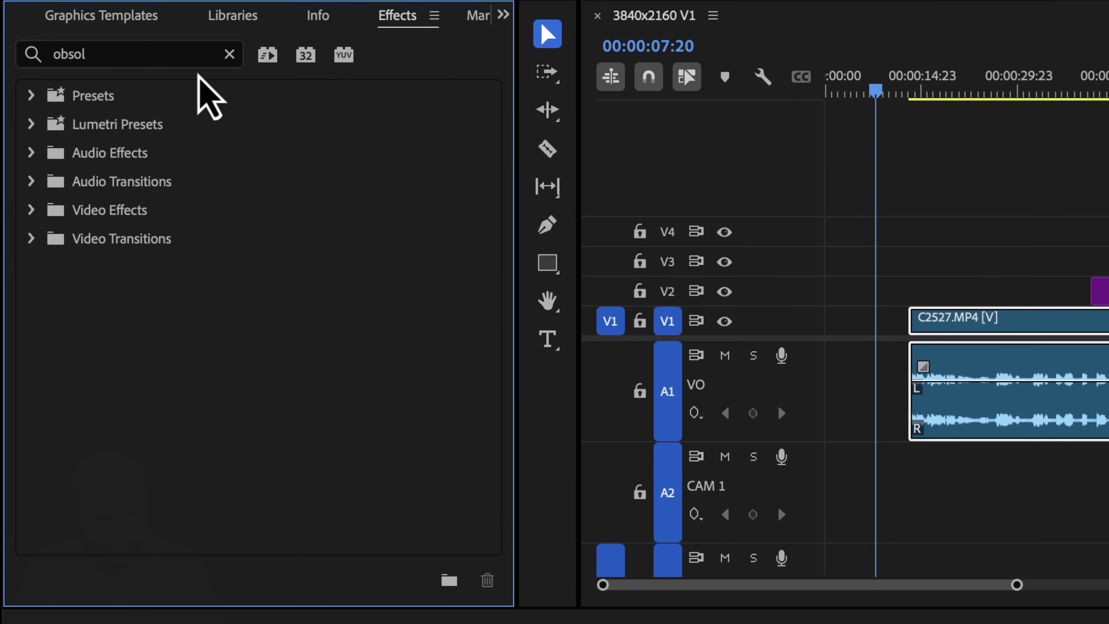
left_click(230, 54)
left_click(31, 211)
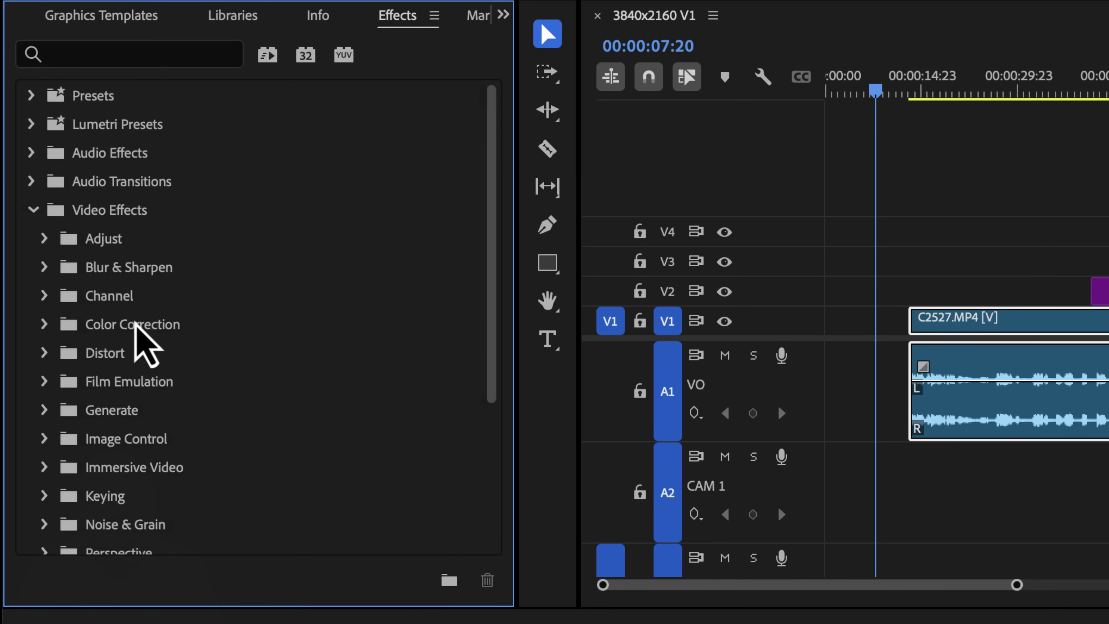
scroll(143, 347, "down", 5)
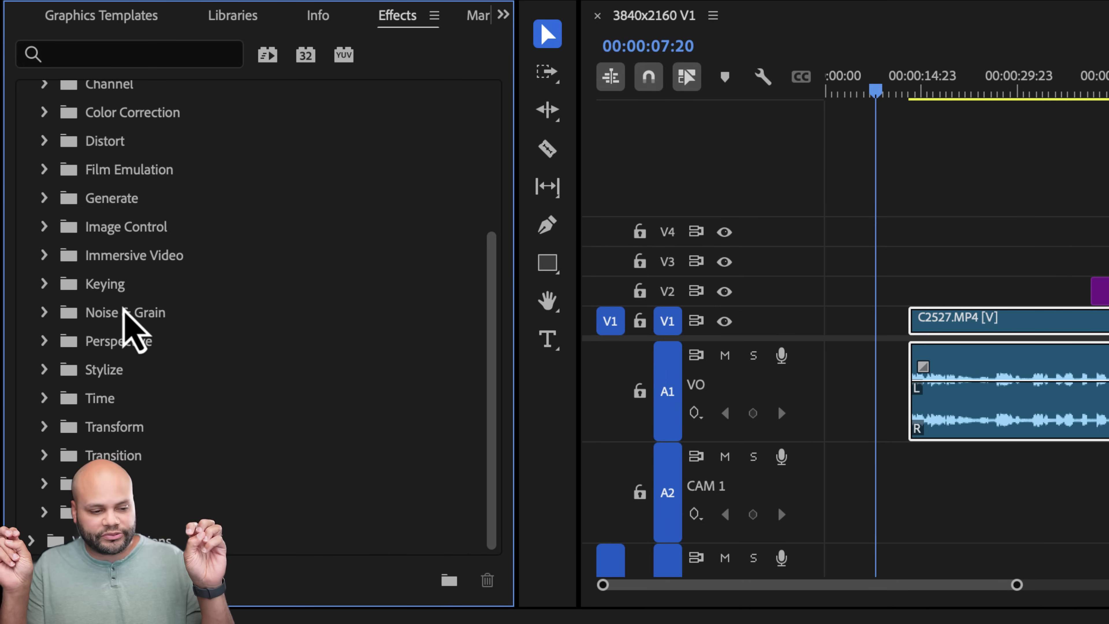
Step: Filter the Effects panel with 'corner' to reveal Video Effects > Distort > Corner Pin
type("corner")
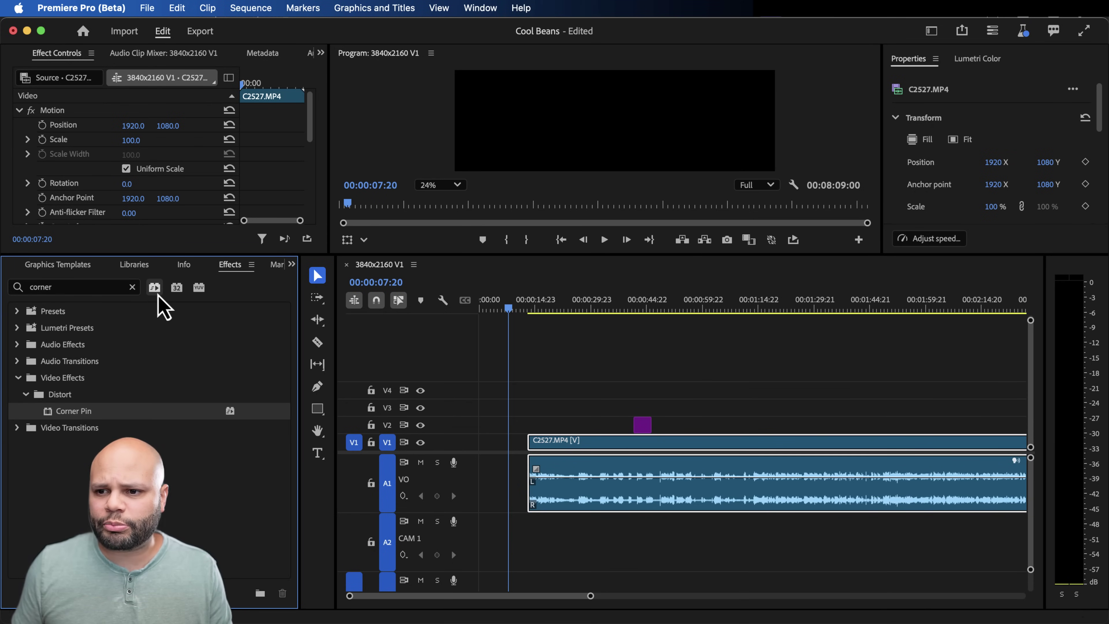
left_click(924, 125)
Step: Enlarge the upper panels, scroll Properties to Crop, and clear the 'corner' effects search
left_click(924, 124)
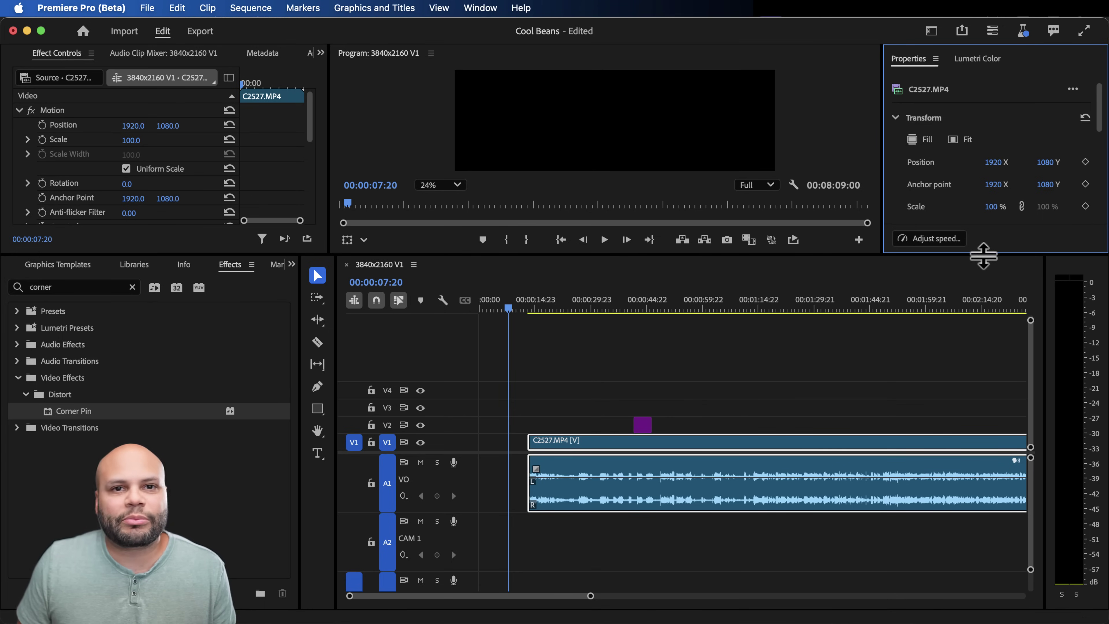
left_click_drag(982, 255, 983, 353)
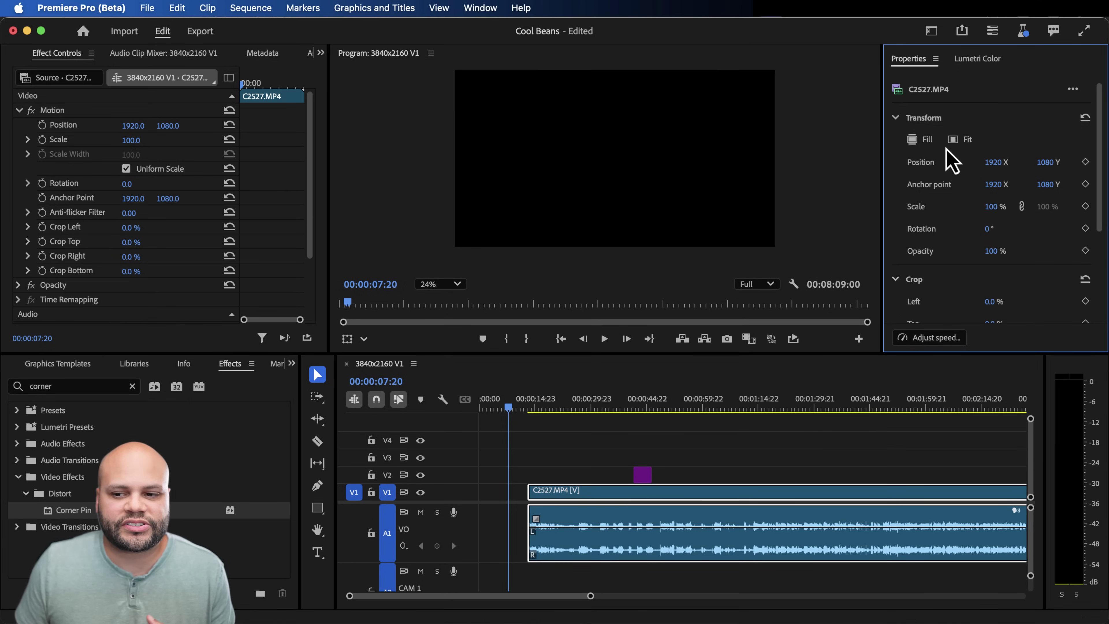
scroll(954, 206, "down", 5)
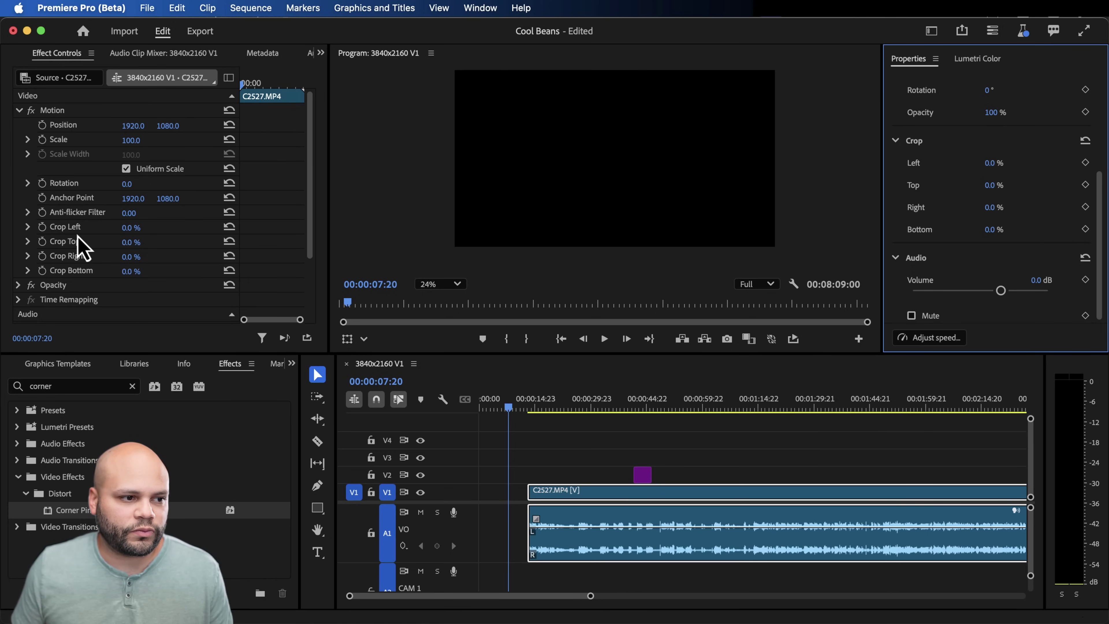
left_click(91, 391)
left_click(132, 387)
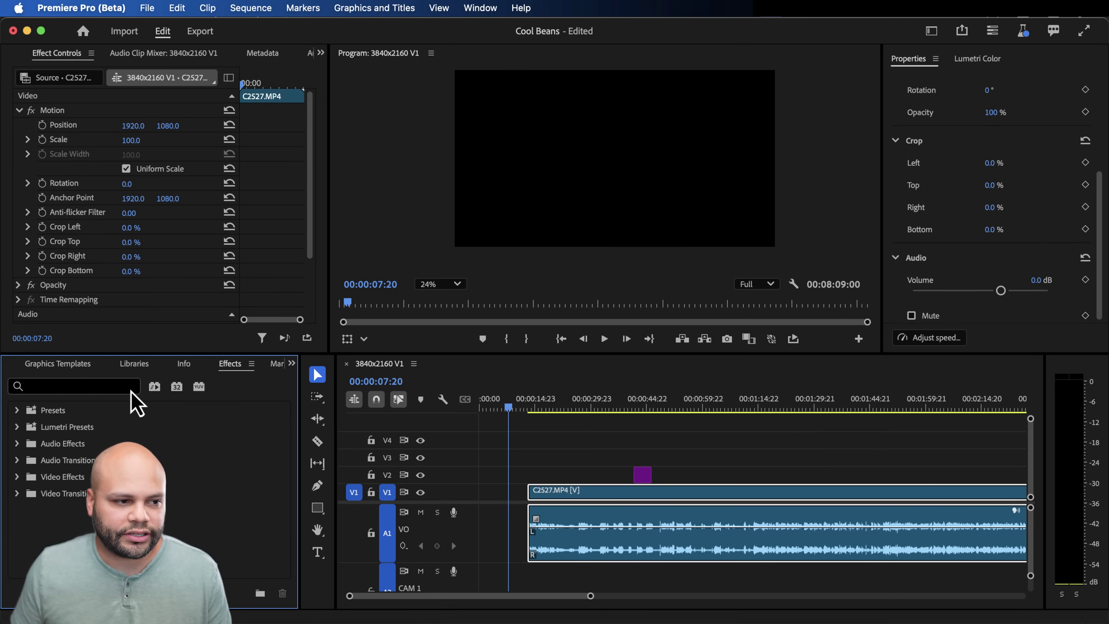